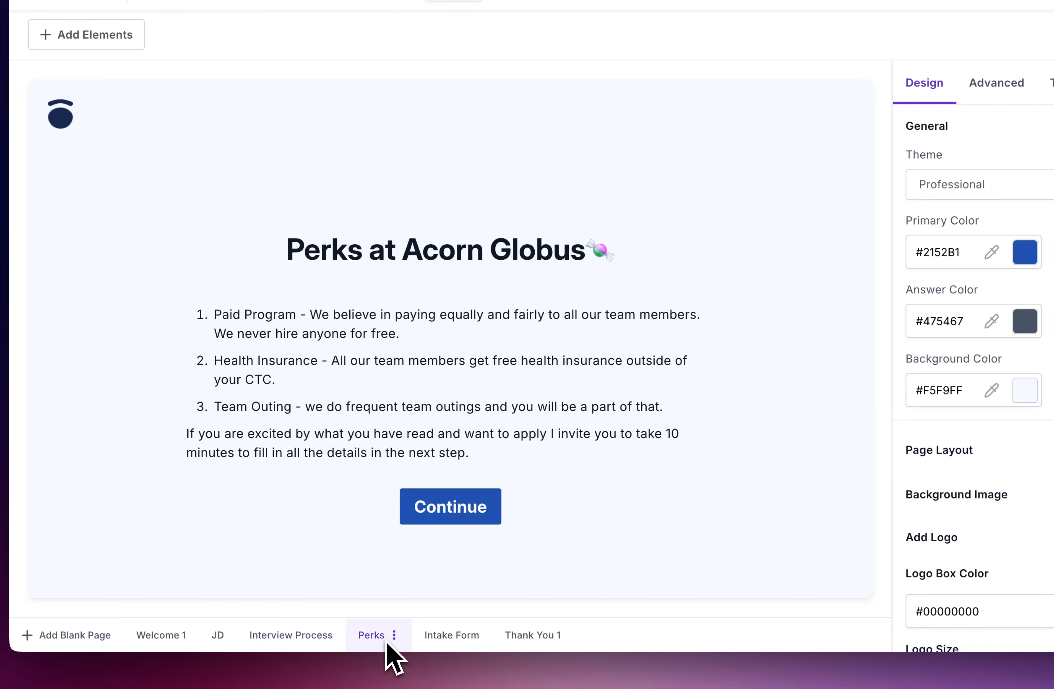
- Scroll through the Intake Form questions, then show the Thank You 1 page
left_click(436, 644)
scroll(456, 358, "down", 5)
scroll(461, 271, "down", 5)
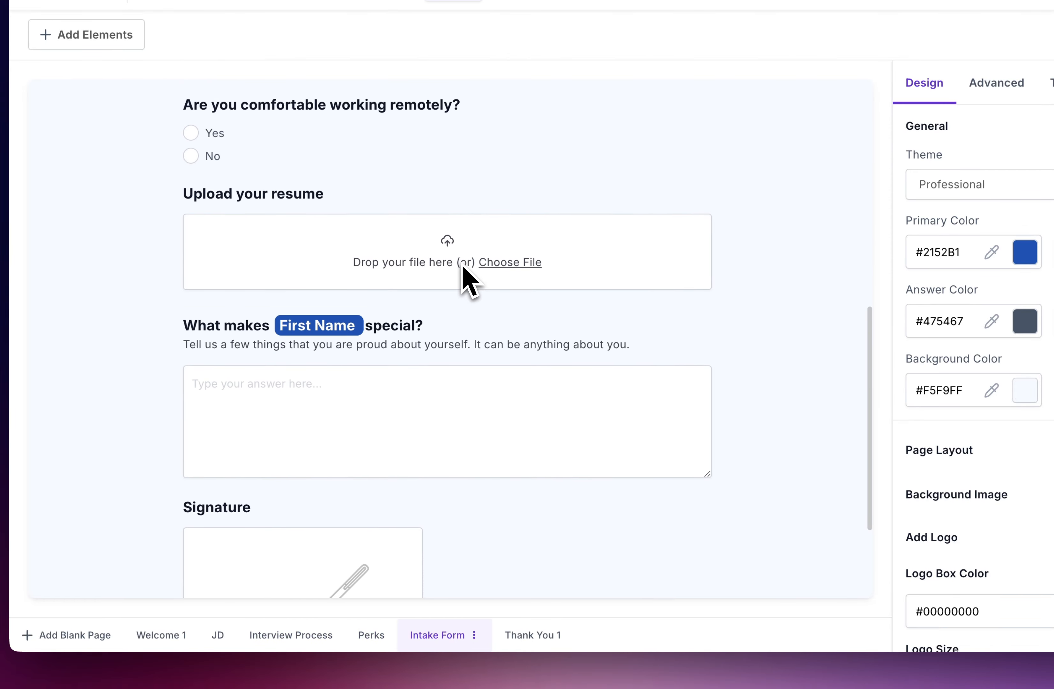
left_click(520, 643)
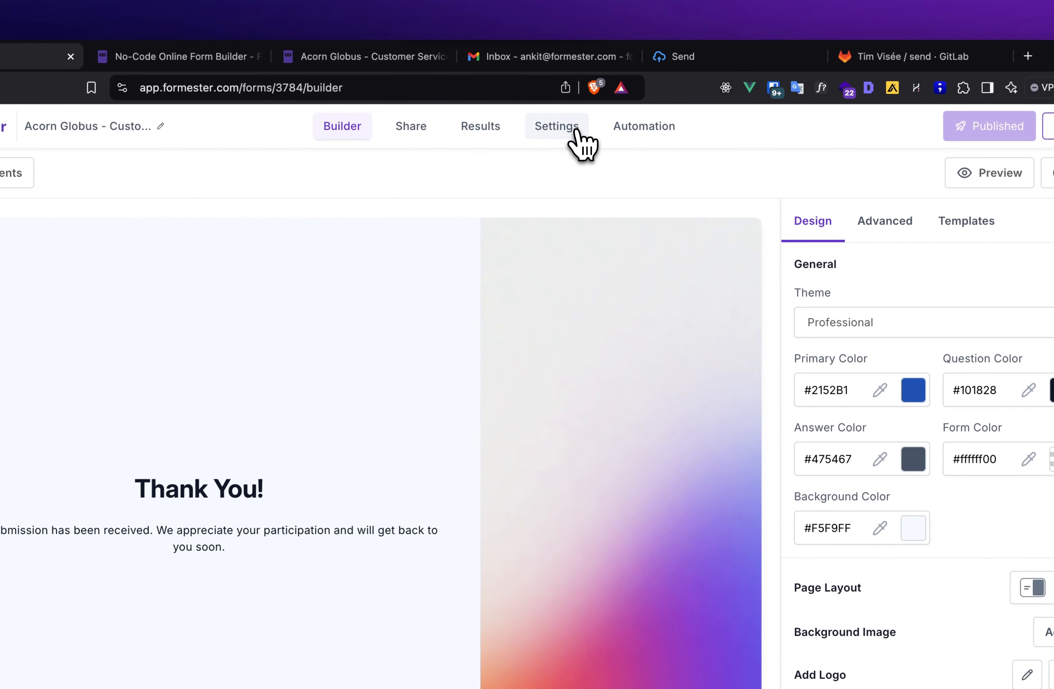
- Open the form's Email Notifications settings and start a new recipient entry, clearing a mistaken entry
left_click(576, 131)
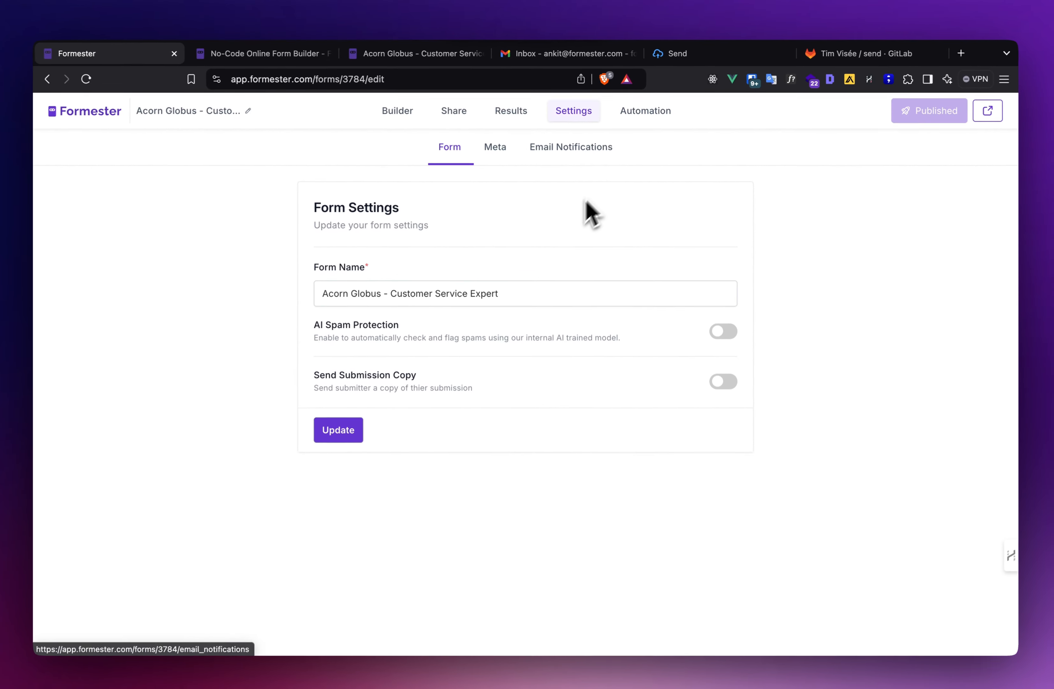
left_click(569, 153)
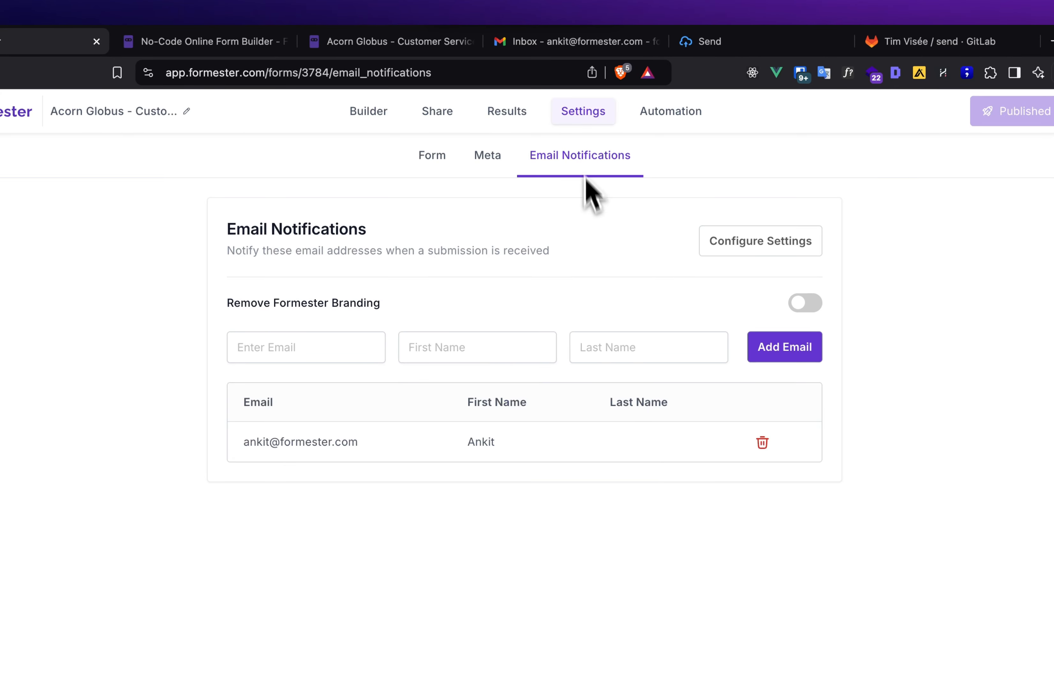
left_click(772, 354)
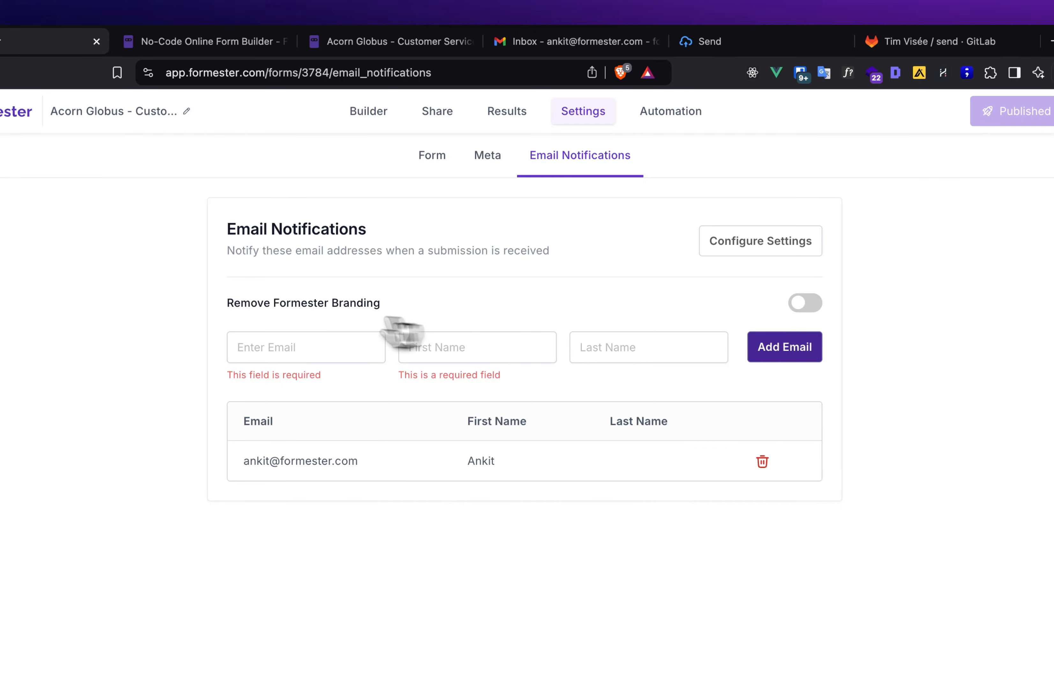
left_click(291, 341)
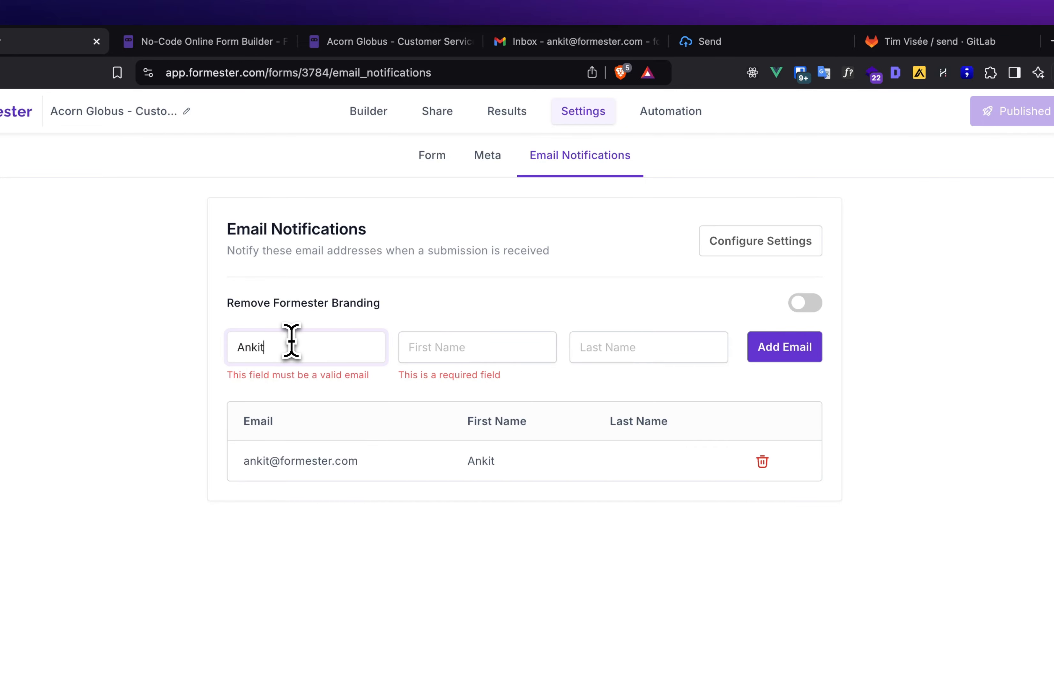
key("Tab")
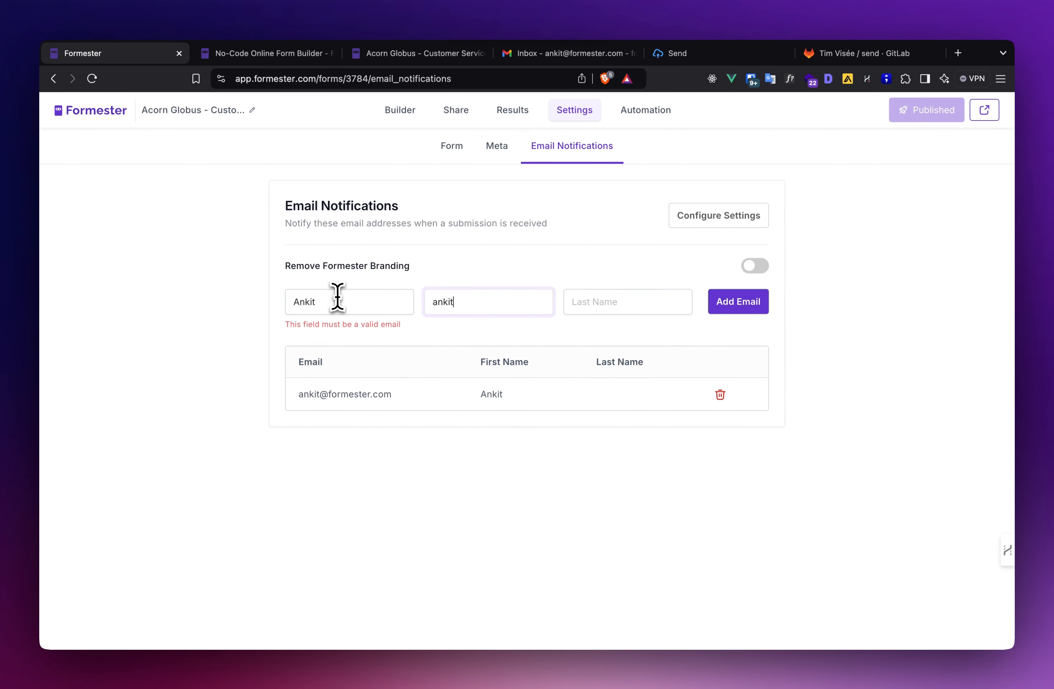
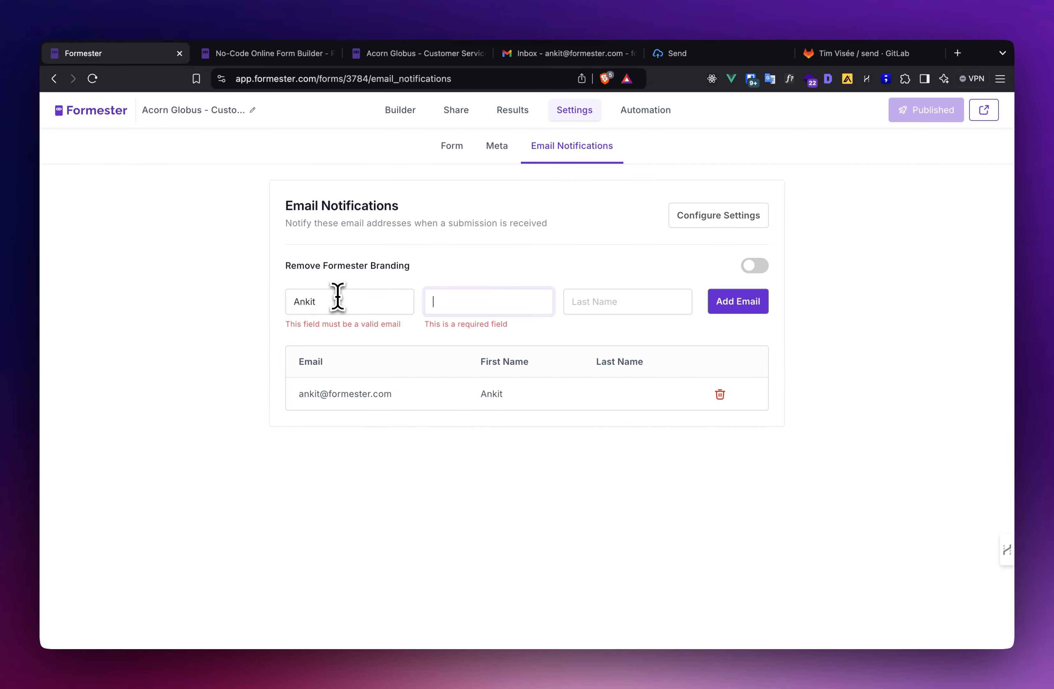
double_click(338, 302)
key("BackSpace")
left_click(142, 302)
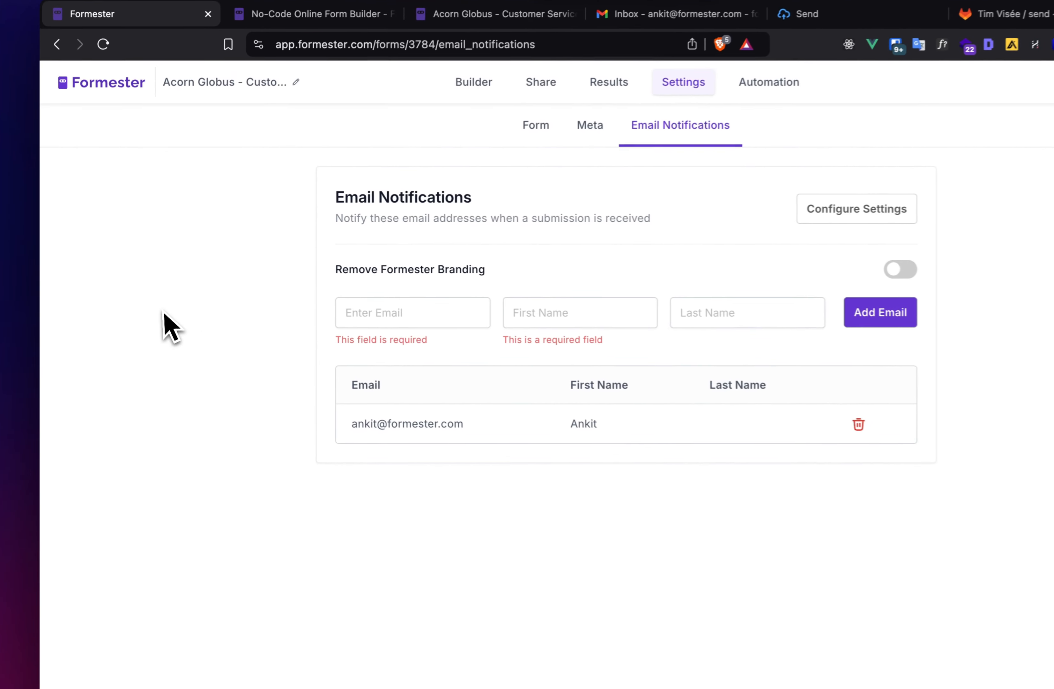
- Enter the second recipient's e-mail, first name and last name, and add it with Add Email
left_click(380, 312)
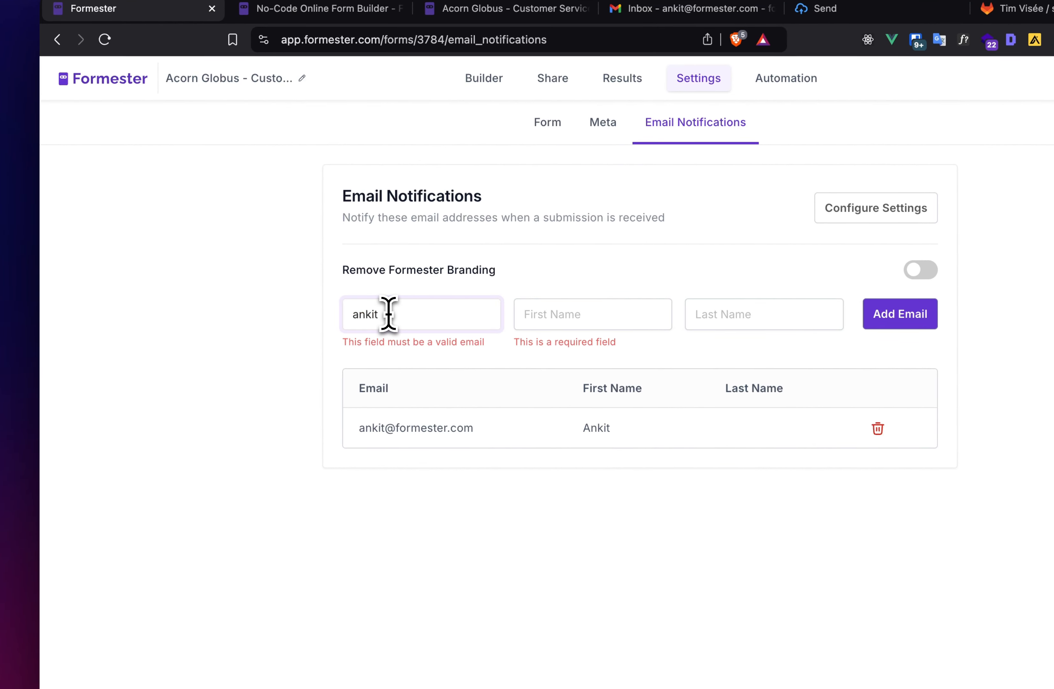
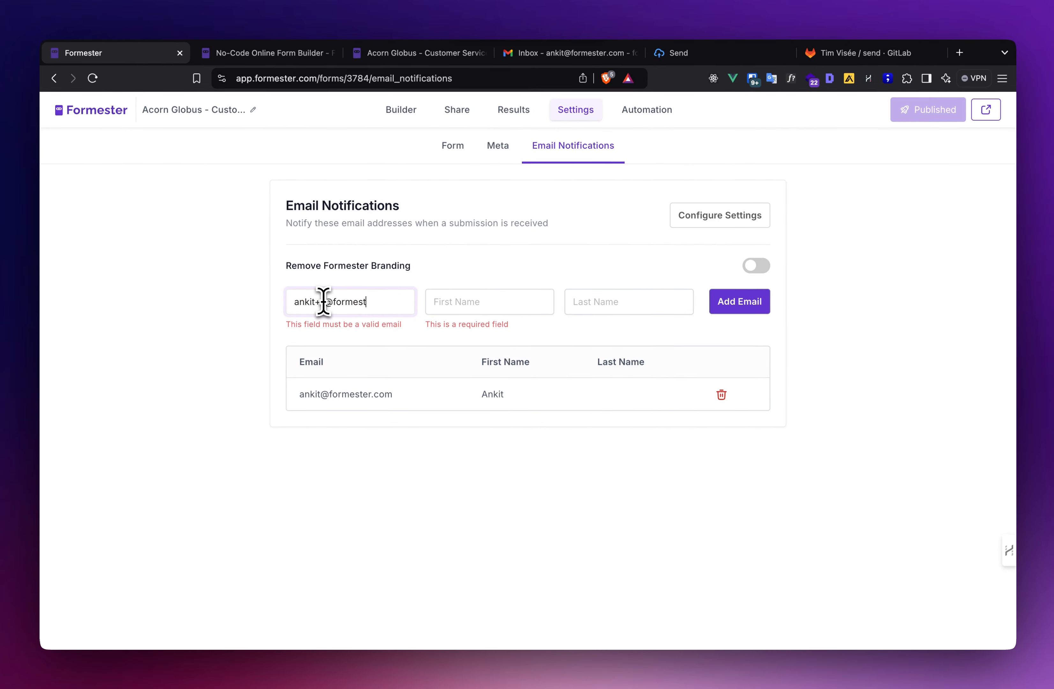
key("Tab")
type("A")
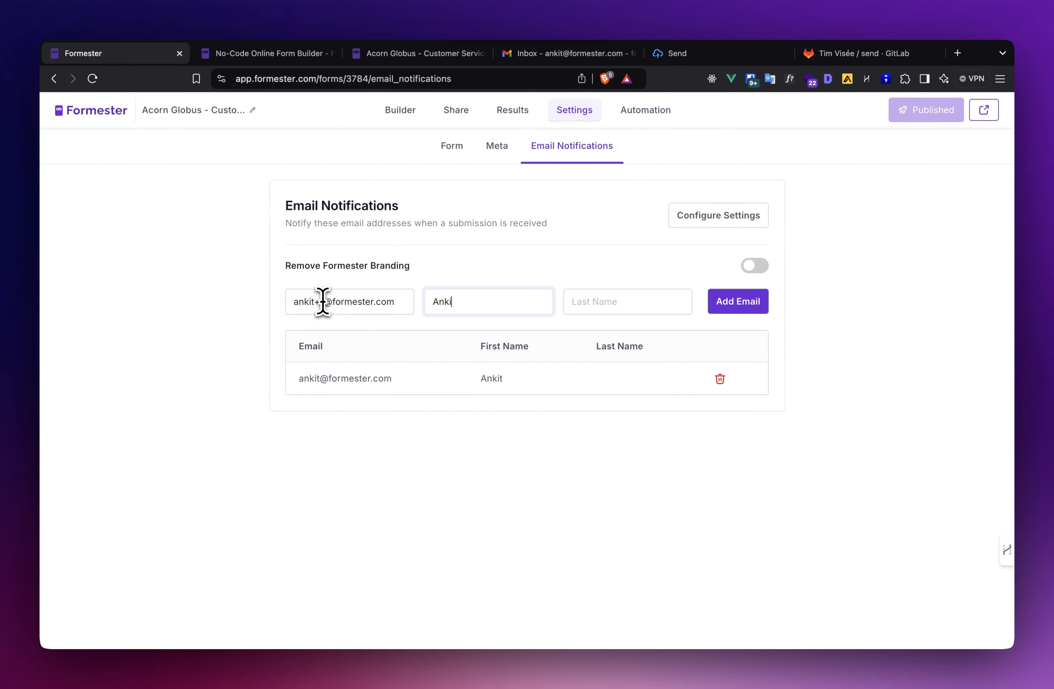
type("nkit")
left_click(596, 303)
type("S")
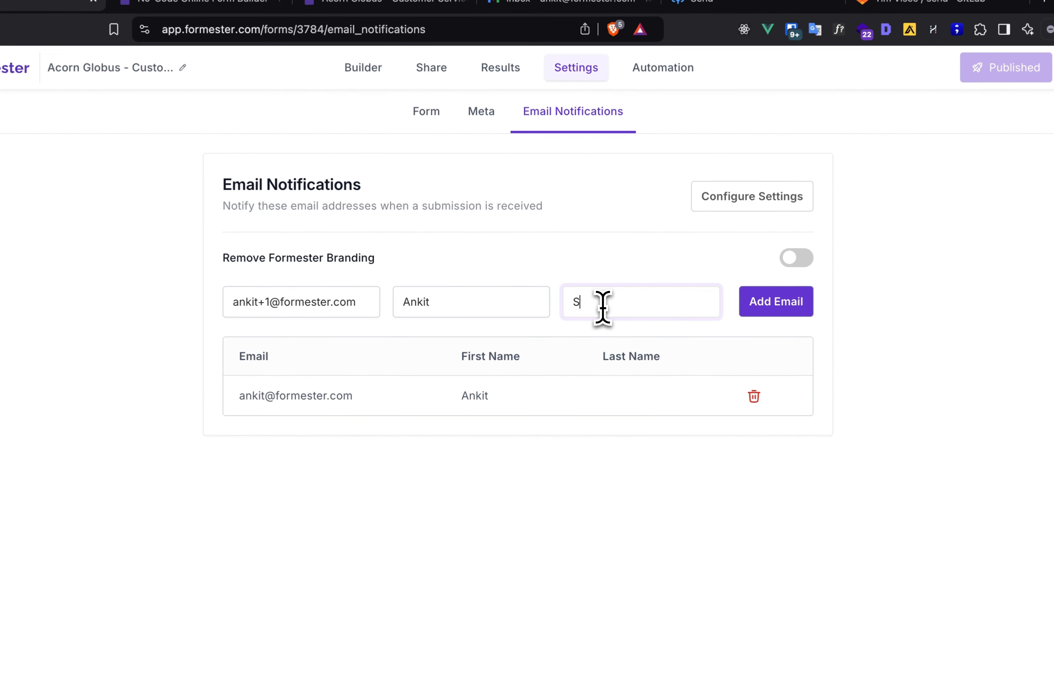
left_click(779, 309)
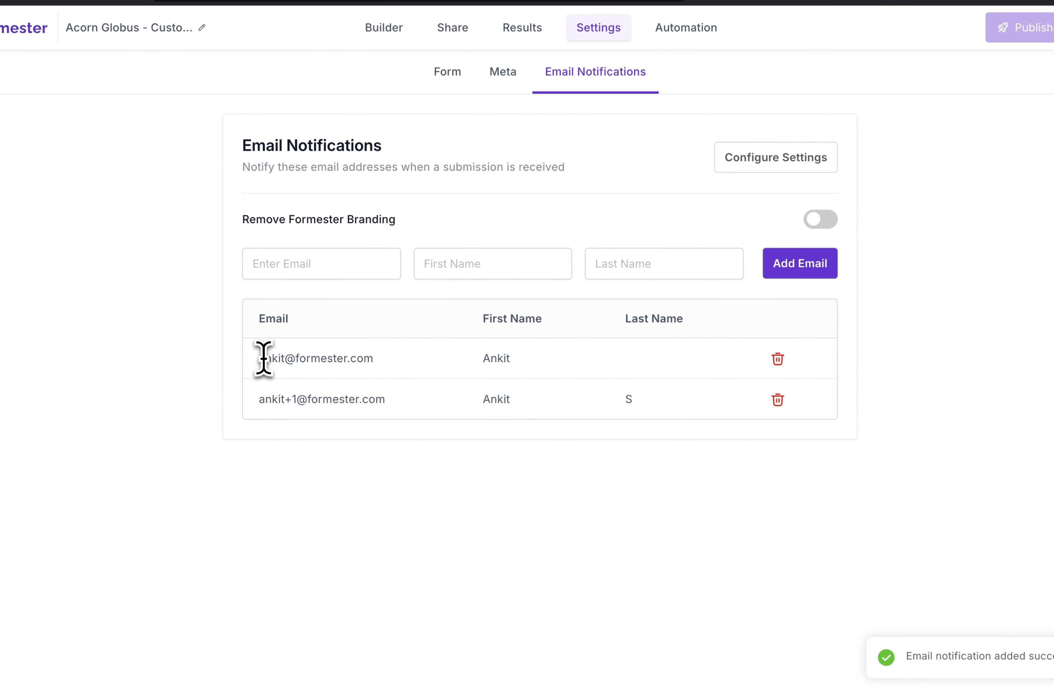
- Confirm 'Yes, Delete It!' for the second recipient, then open Configure Settings
left_click(778, 400)
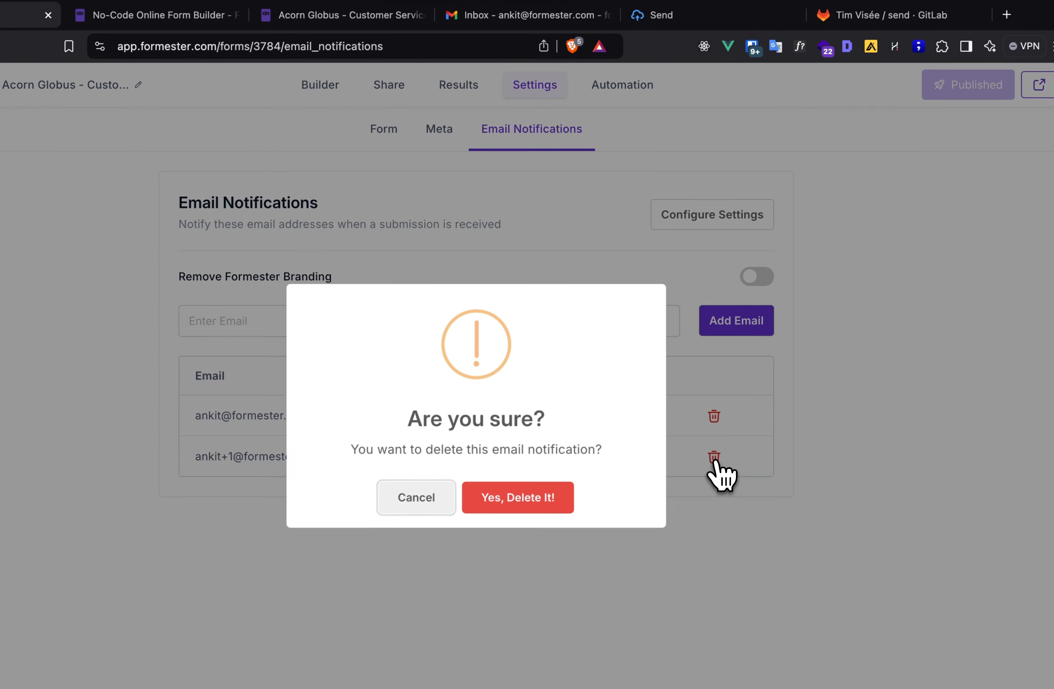
left_click(550, 499)
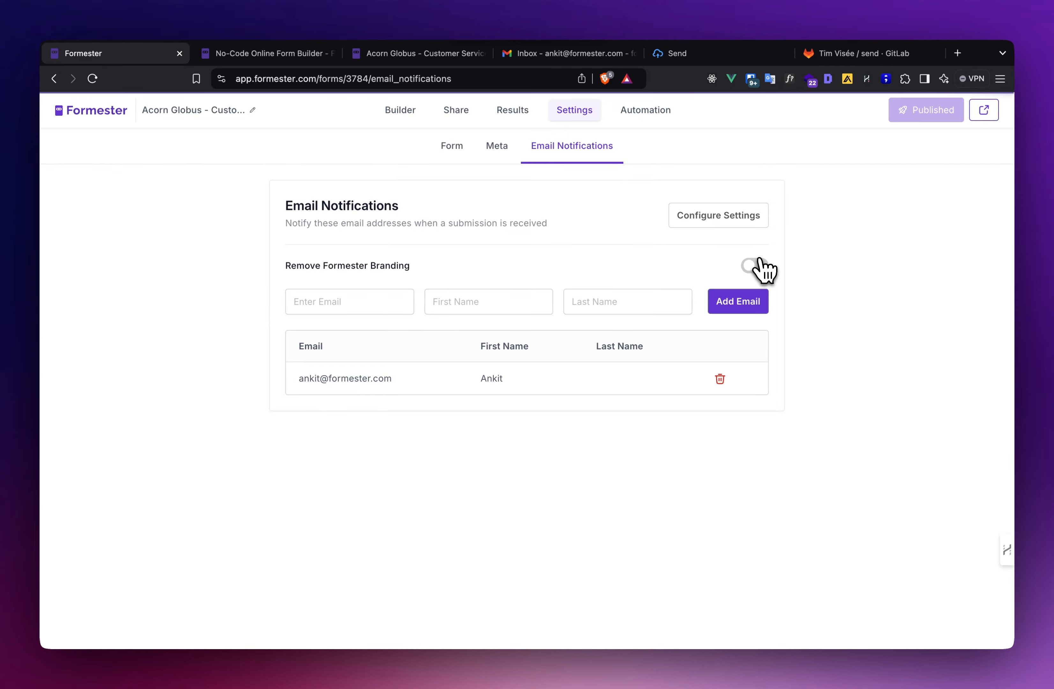
left_click(717, 217)
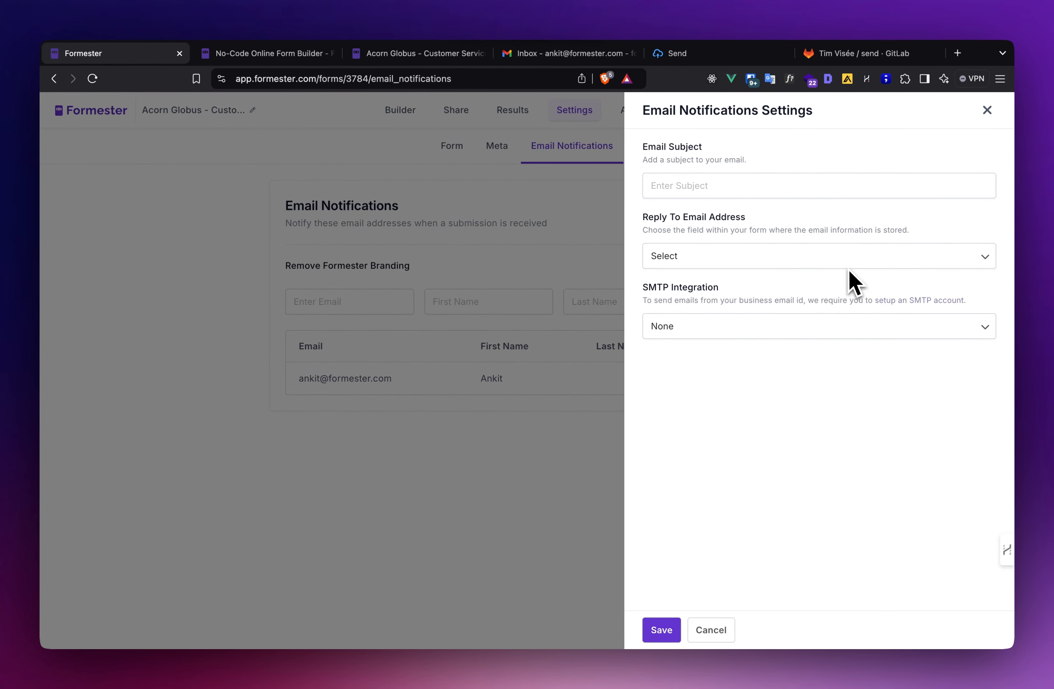
- Leave the email subject blank and set Reply To Email Address to the form's Email field
left_click(729, 188)
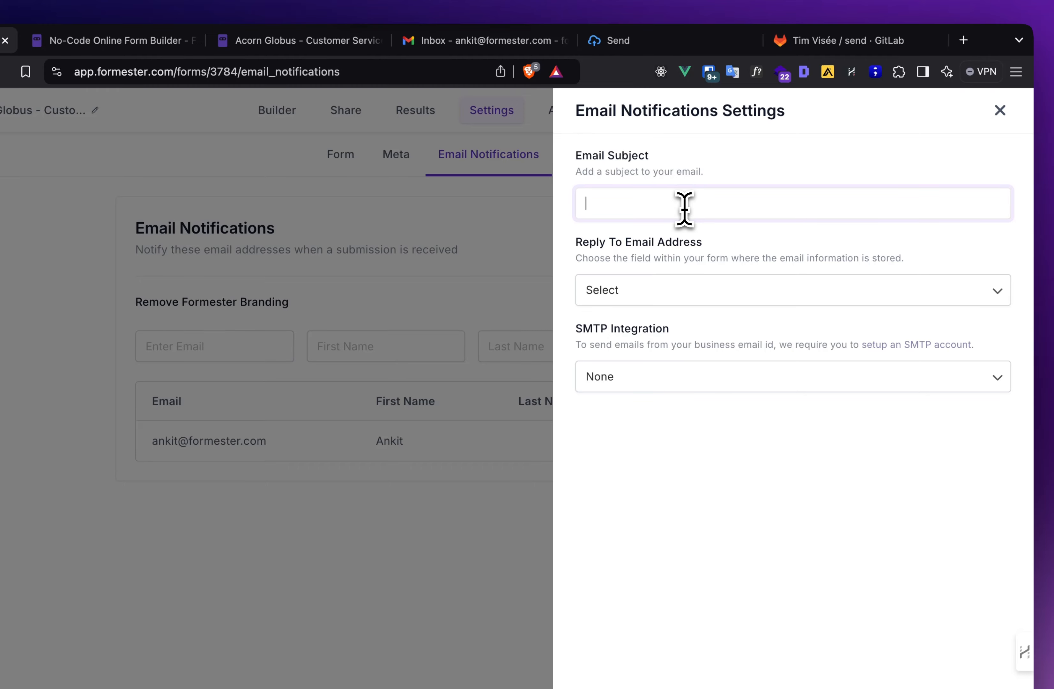
left_click(724, 177)
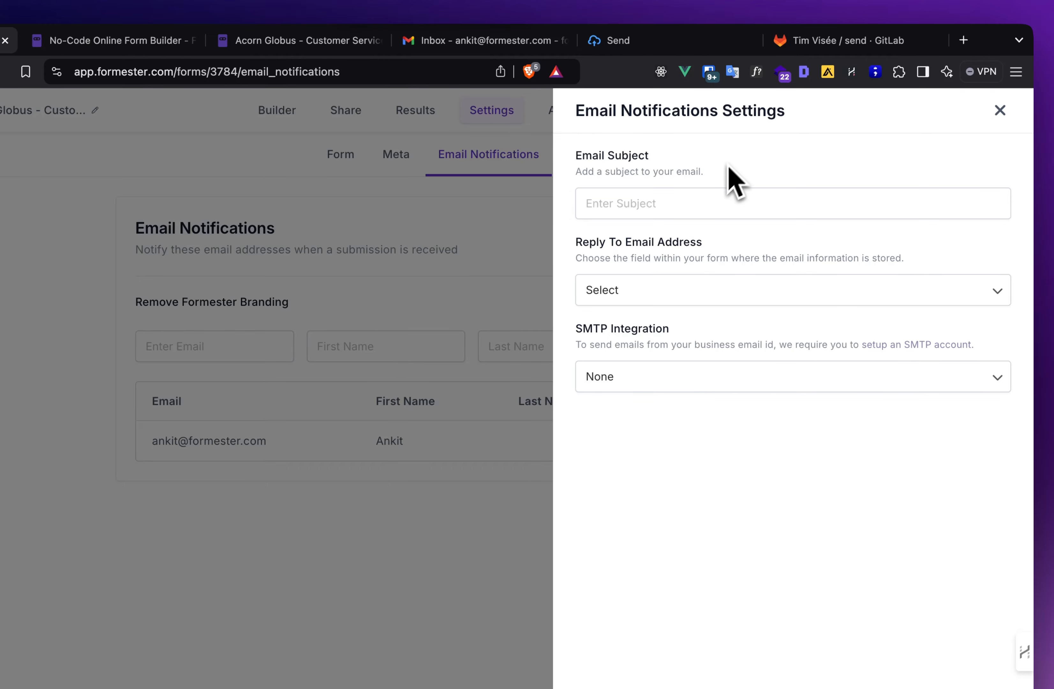
left_click(704, 196)
left_click(780, 158)
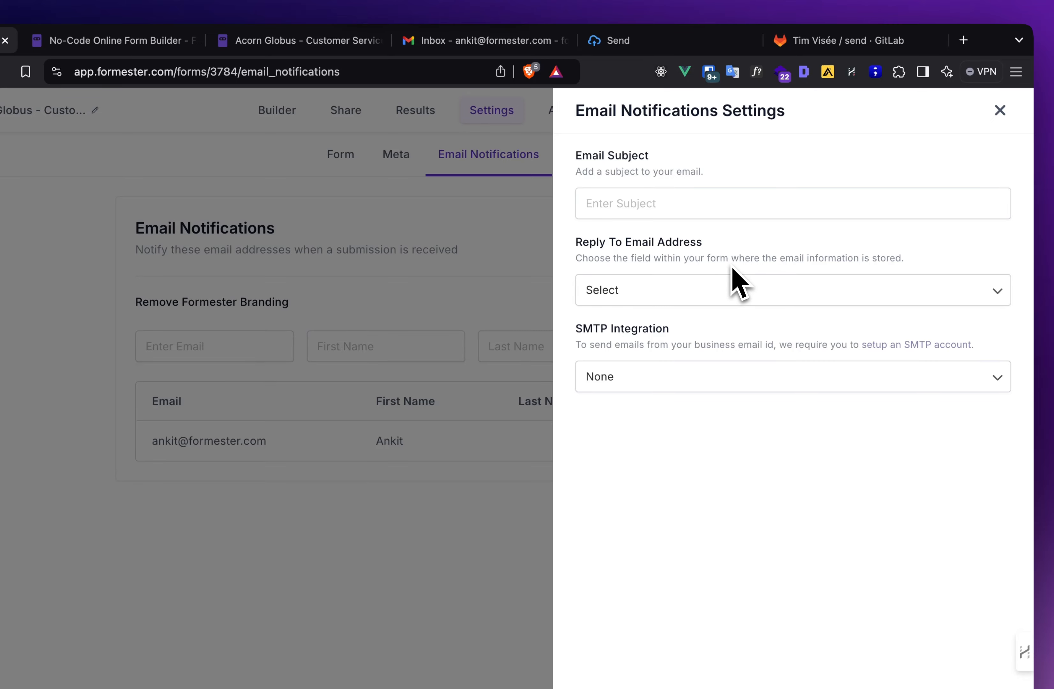
left_click(709, 292)
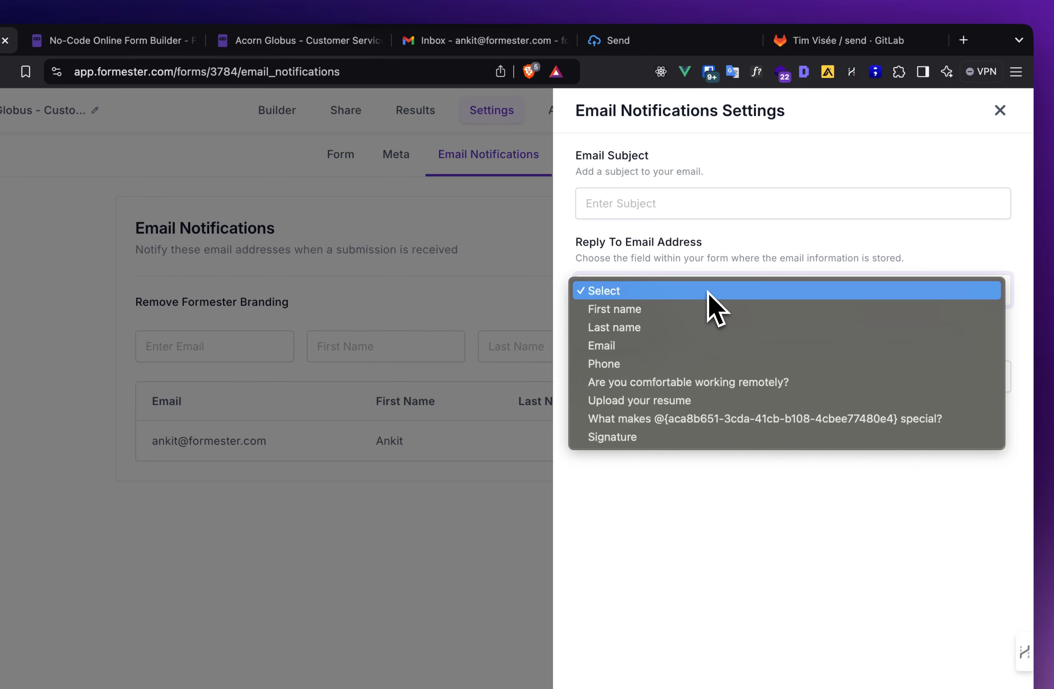
left_click(653, 351)
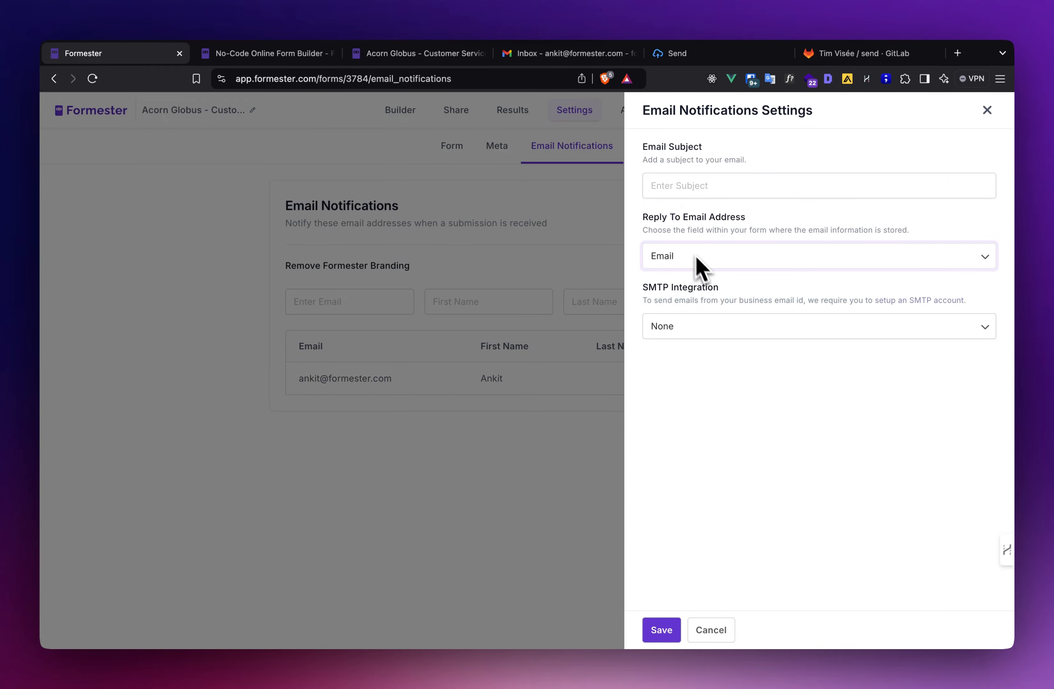
left_click(678, 253)
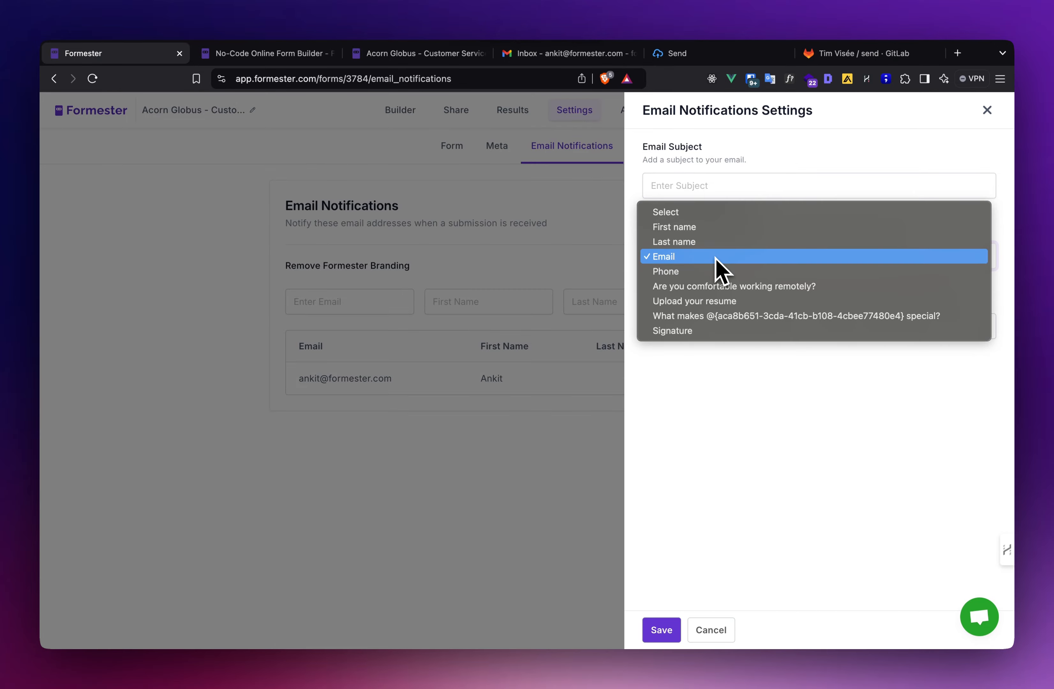
left_click(692, 255)
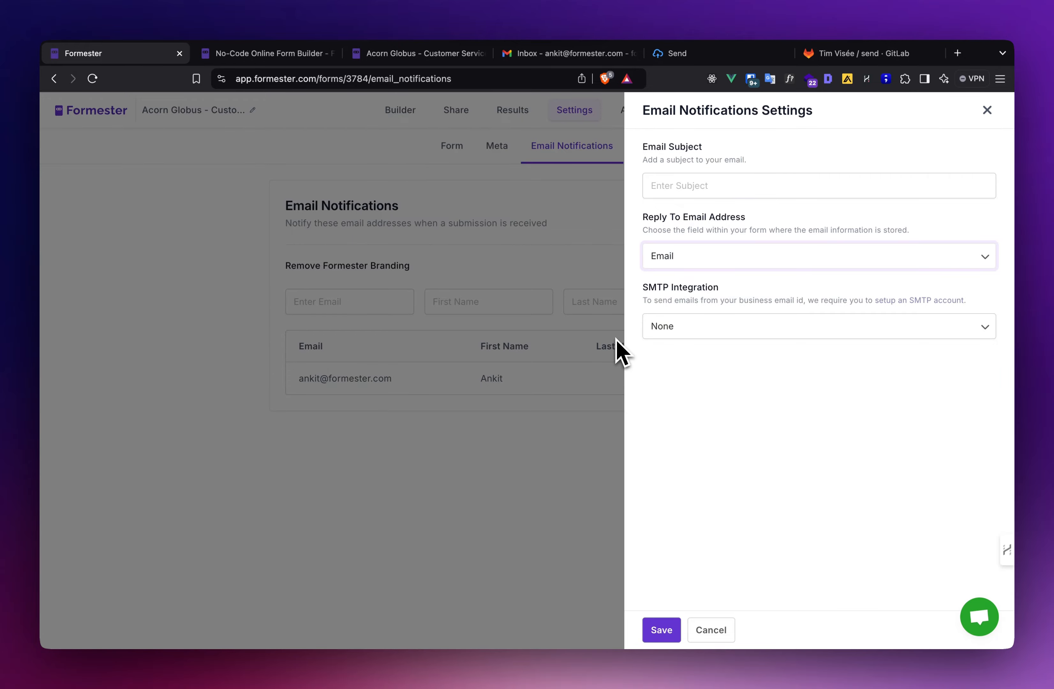
- Leave SMTP Integration on None and Save the notification settings
left_click(706, 336)
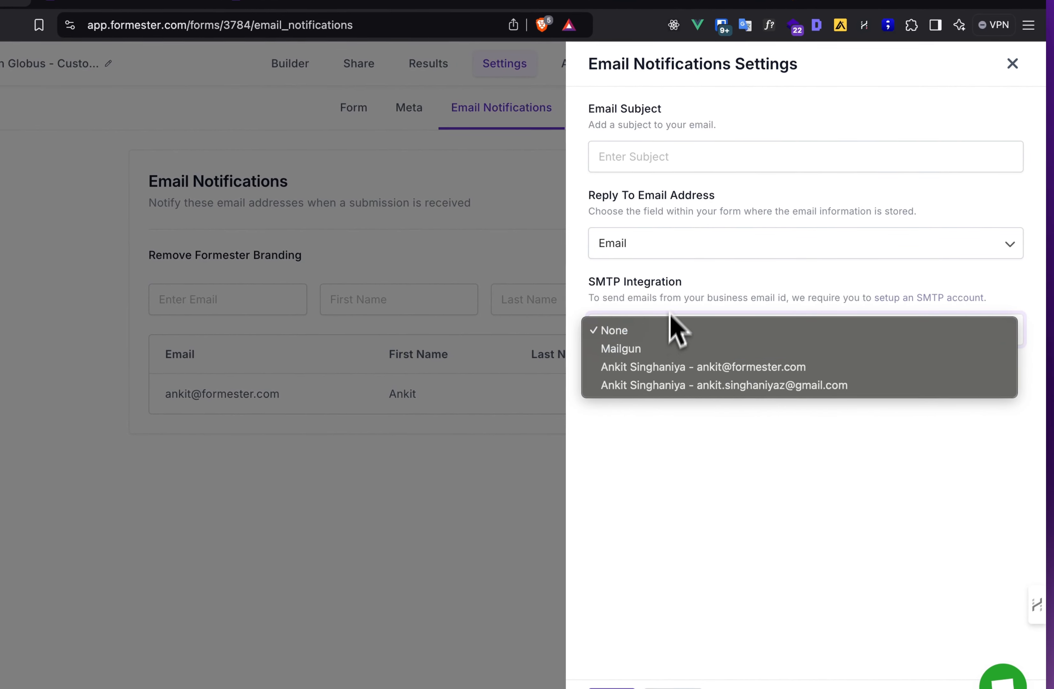
left_click(673, 284)
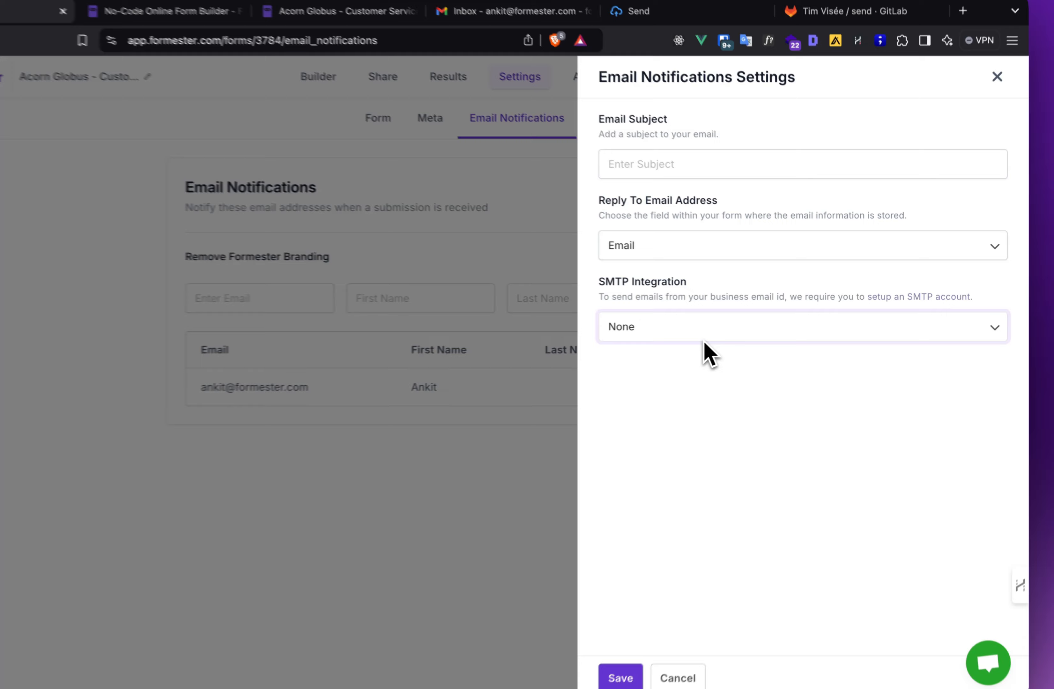
left_click(703, 335)
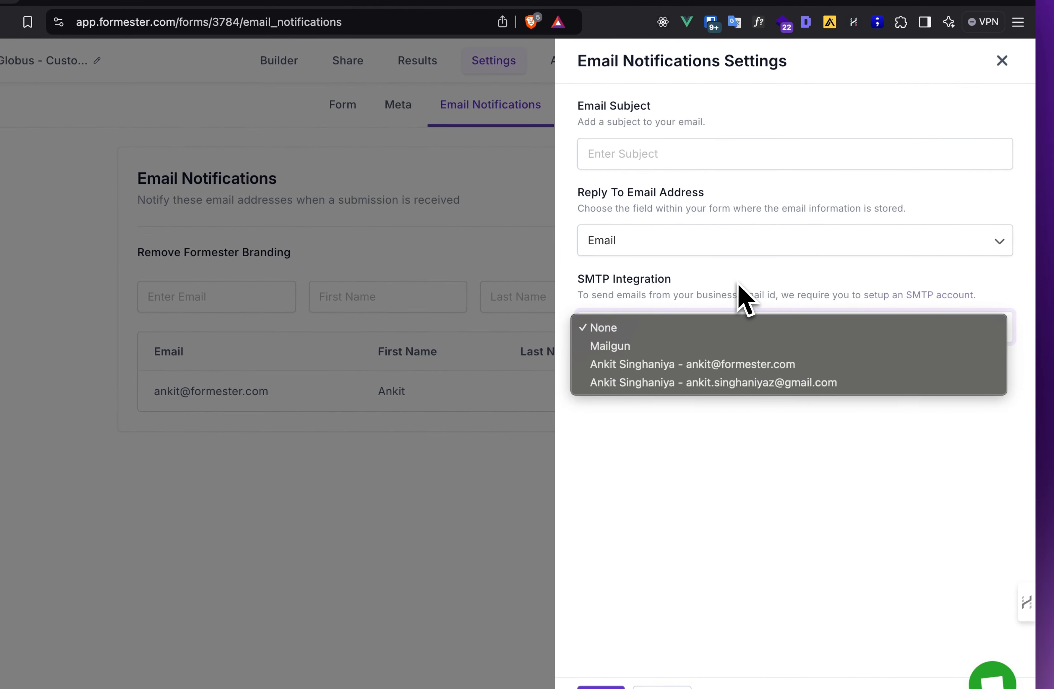
left_click(738, 282)
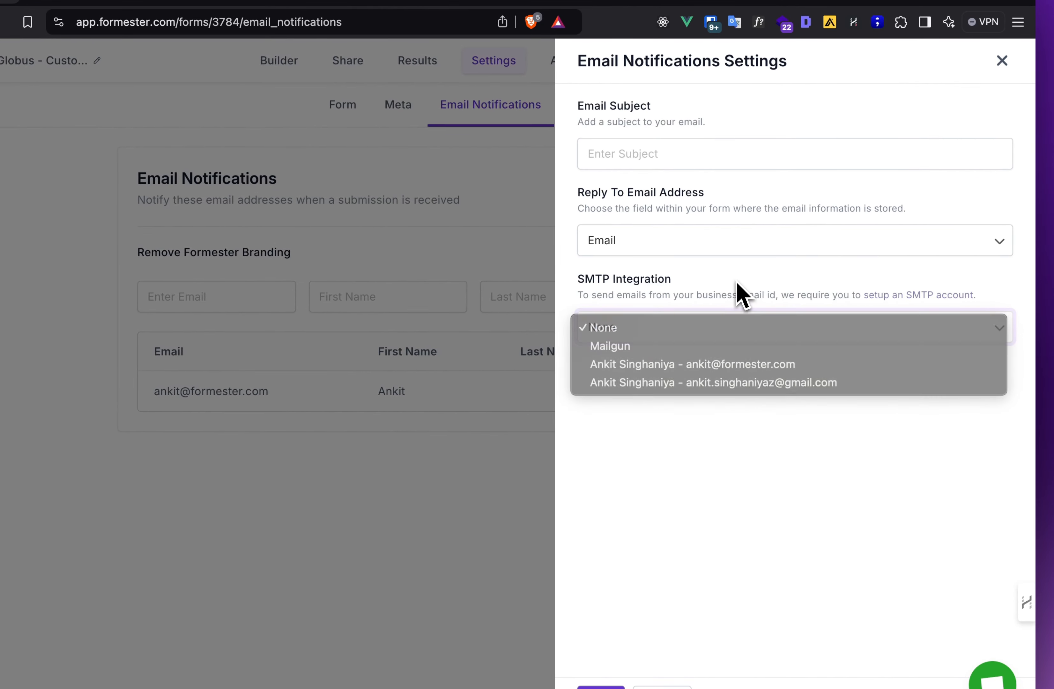
left_click(699, 328)
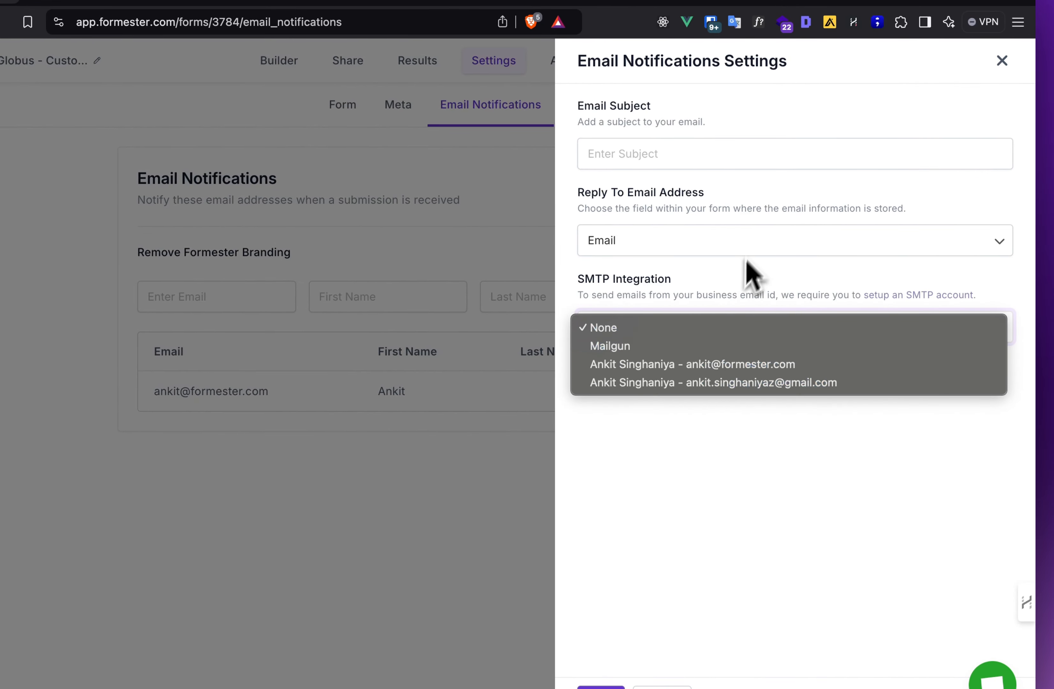
left_click(743, 274)
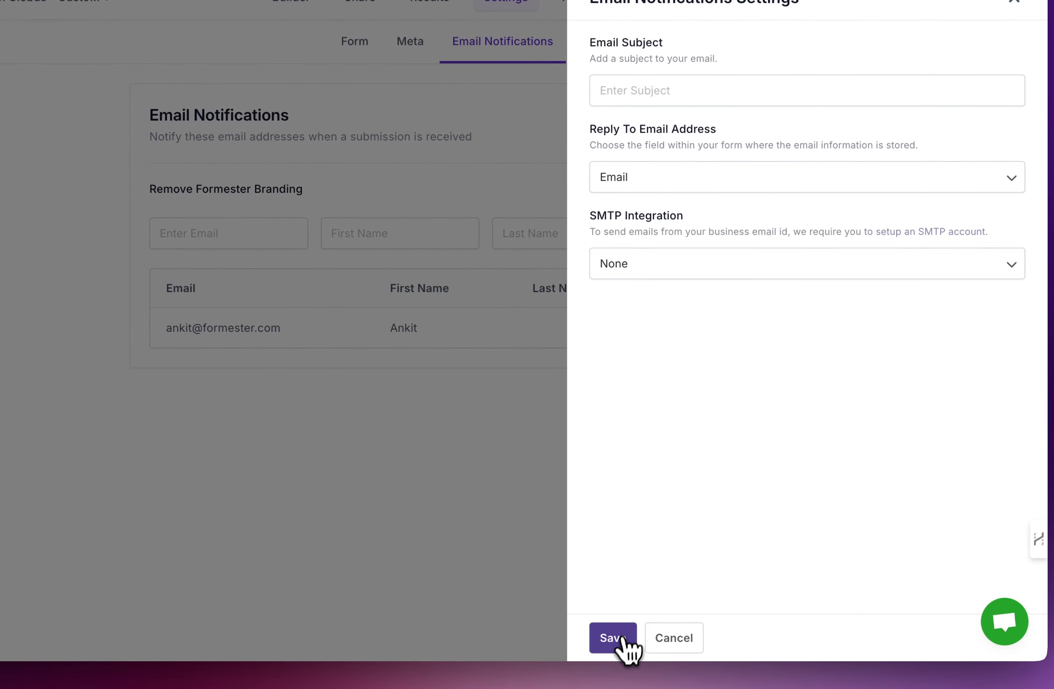
left_click(620, 647)
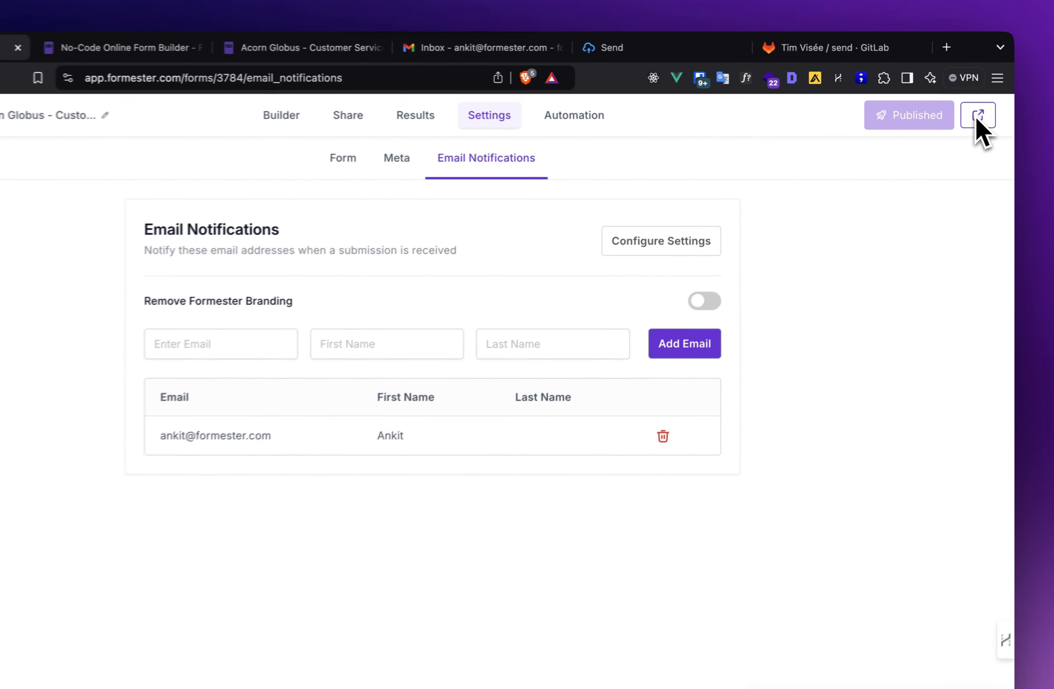
- Open the published Acorn Globus form and continue past Learn More, Job Description and Interview Process
left_click(979, 116)
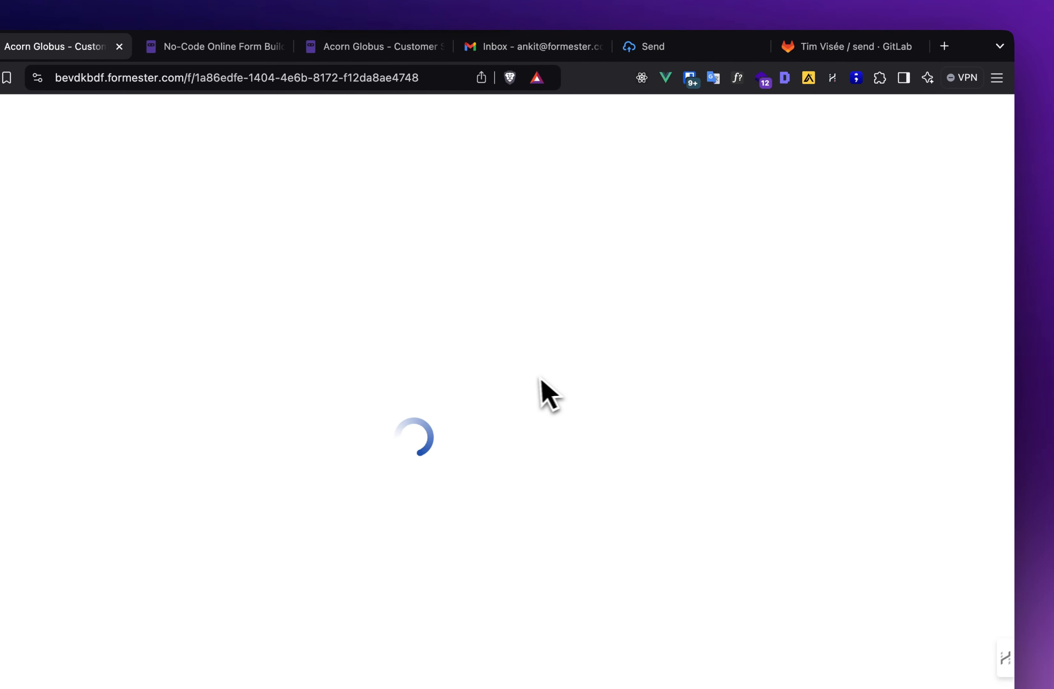
left_click(537, 46)
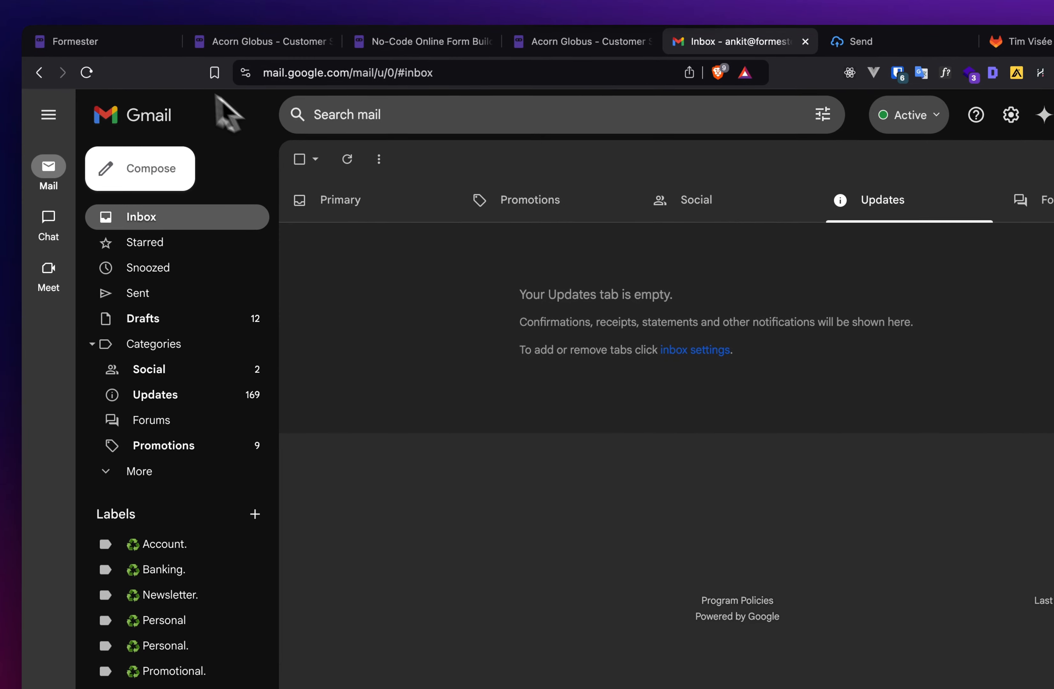
left_click(239, 46)
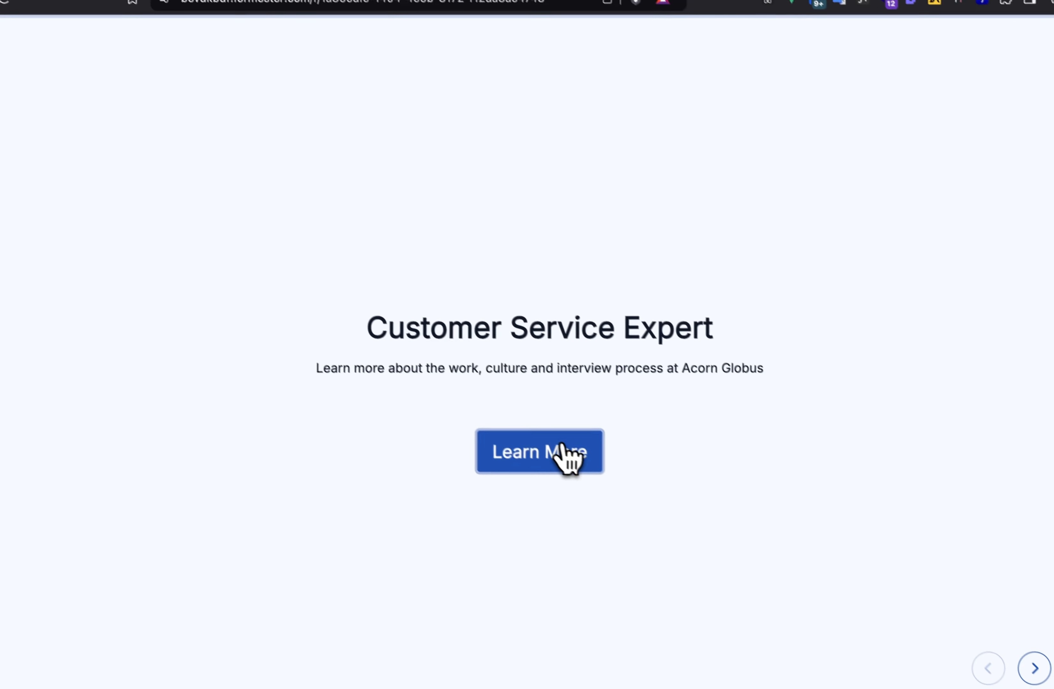
left_click(561, 450)
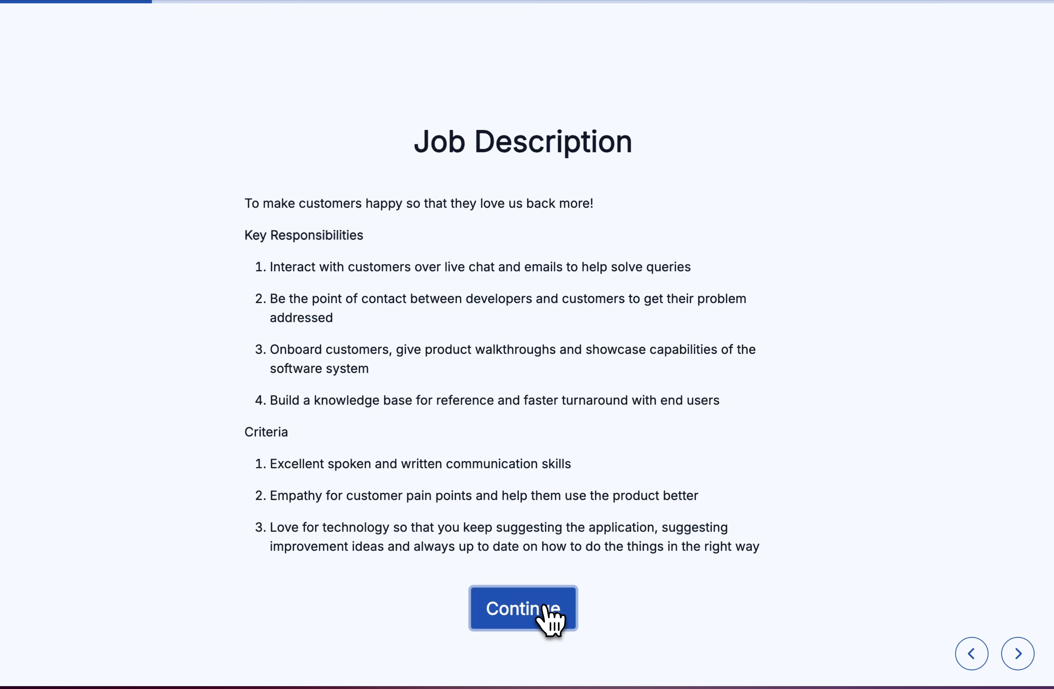
left_click(547, 610)
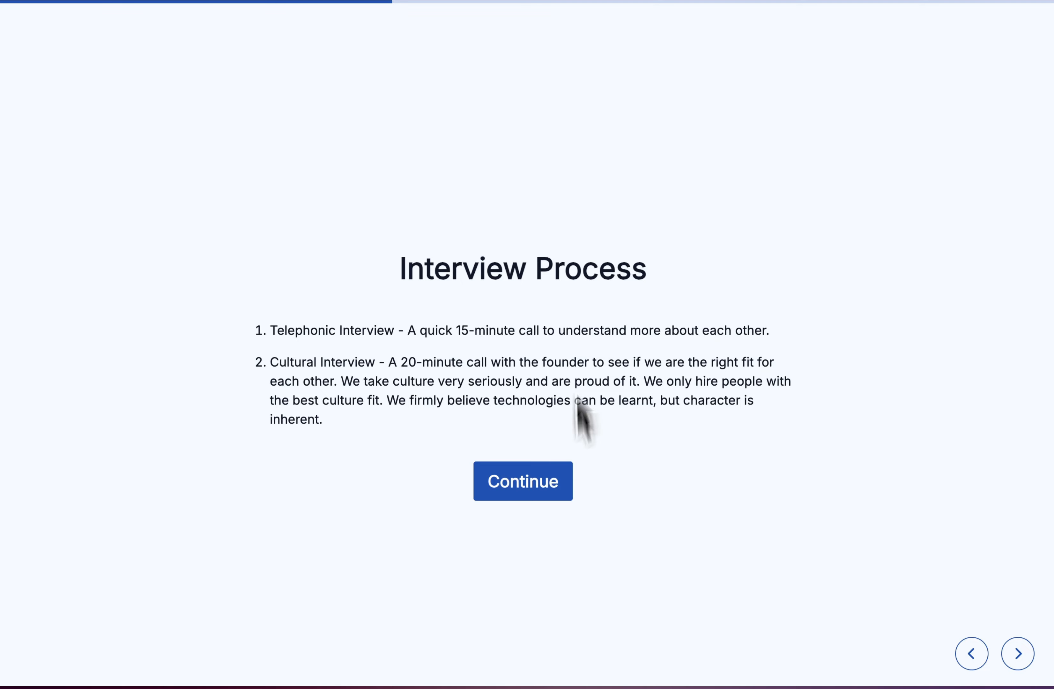
left_click(526, 478)
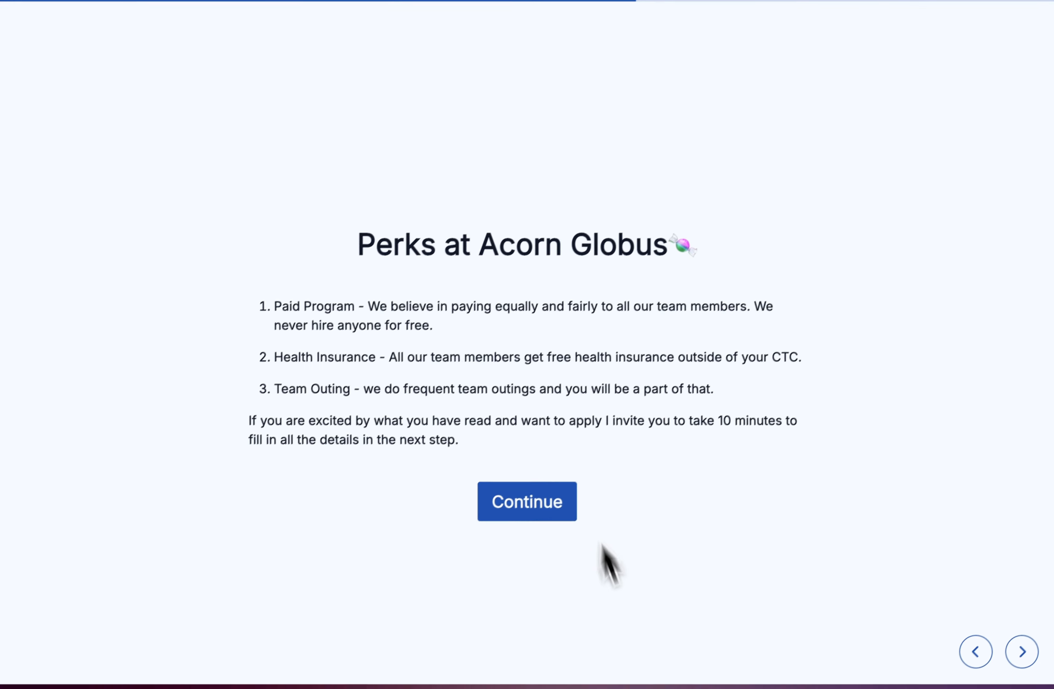
- On the Application Form, enter the applicant's first and last name, e-mail and phone number
left_click(542, 511)
type("A")
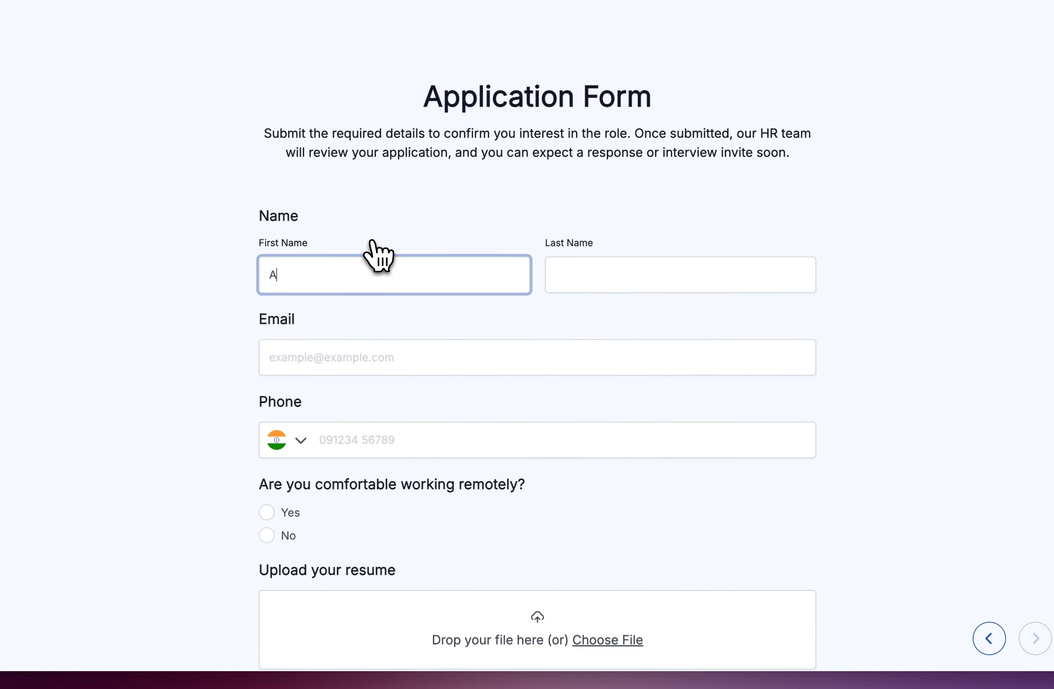
type("nkit")
key("Tab")
type("S")
key("Tab")
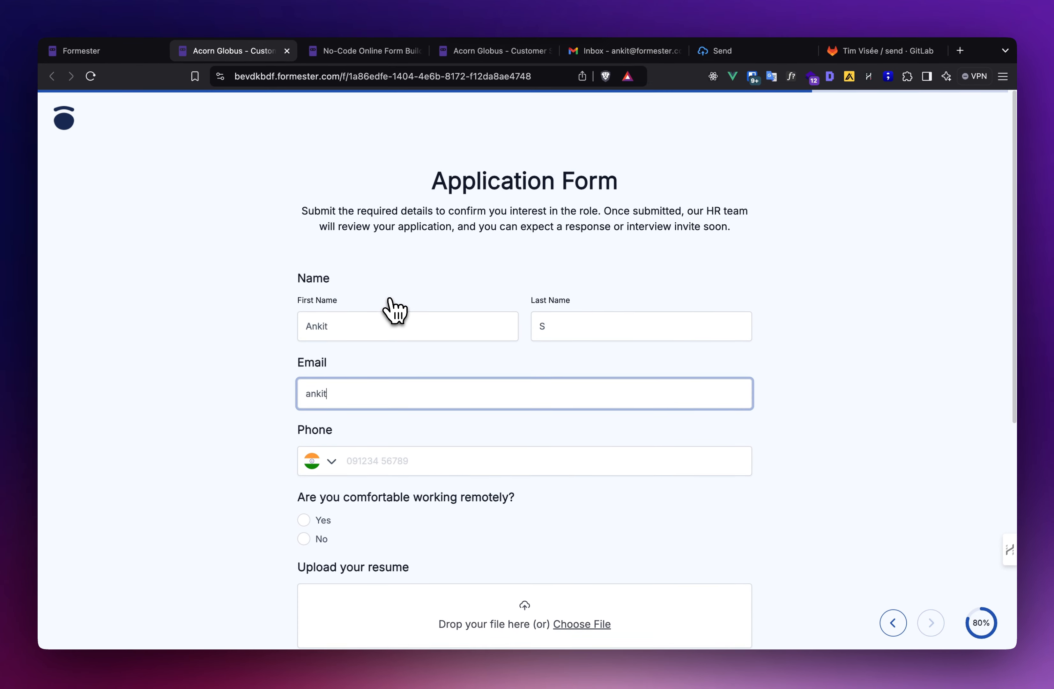
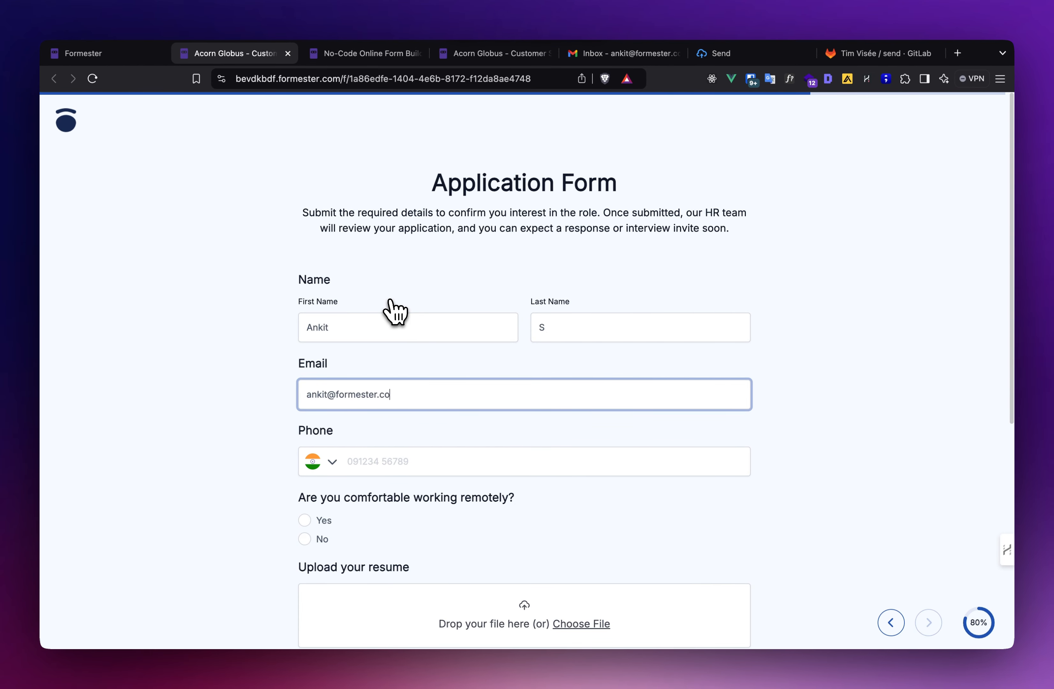
key("Tab")
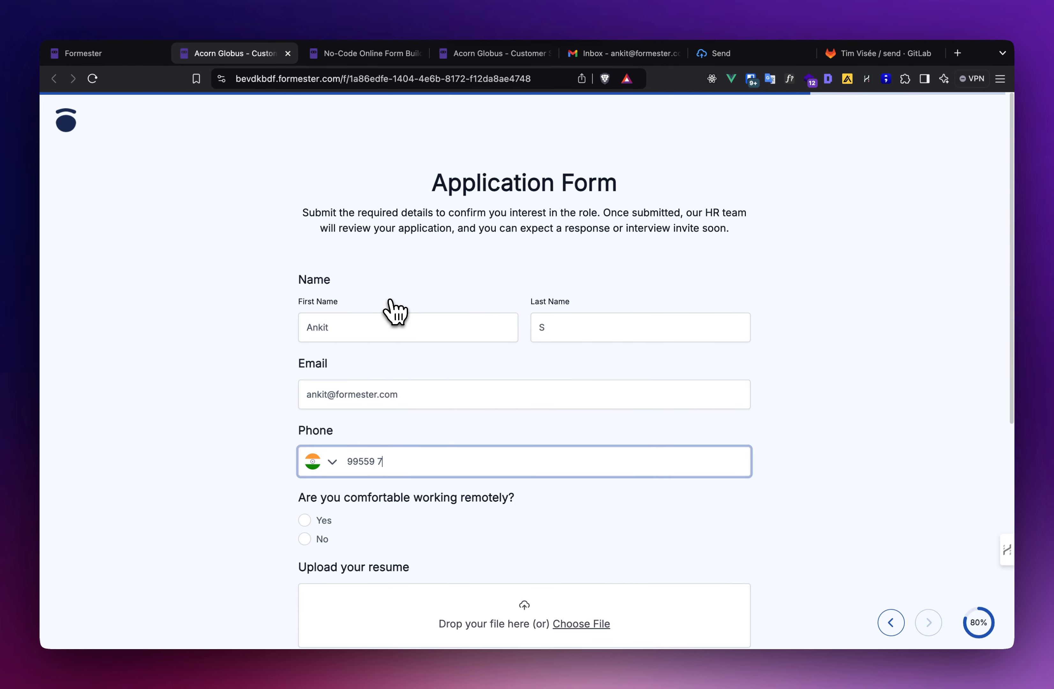
key("Tab")
- Answer Yes to working remotely and bring up the resume file picker
scroll(395, 313, "down", 3)
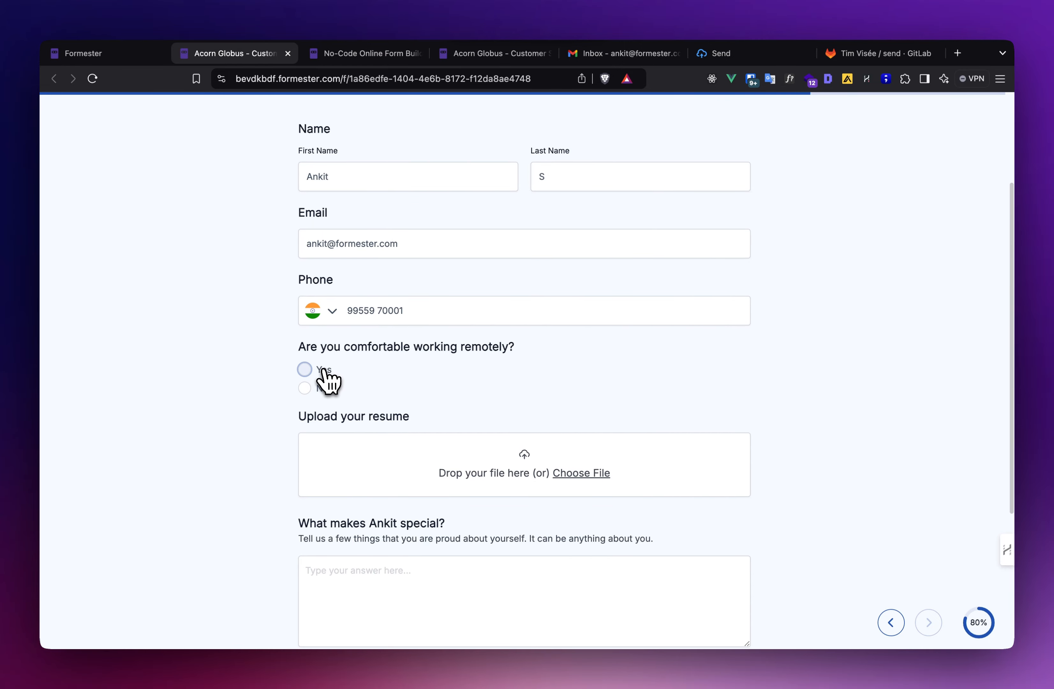
double_click(355, 311)
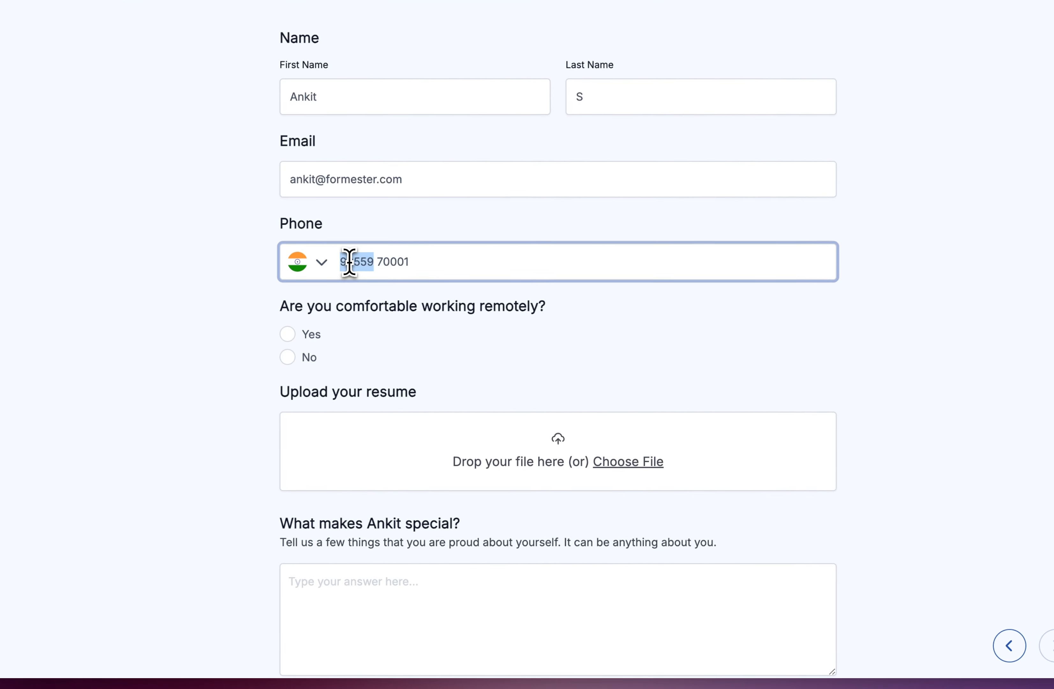
triple_click(350, 265)
left_click(289, 357)
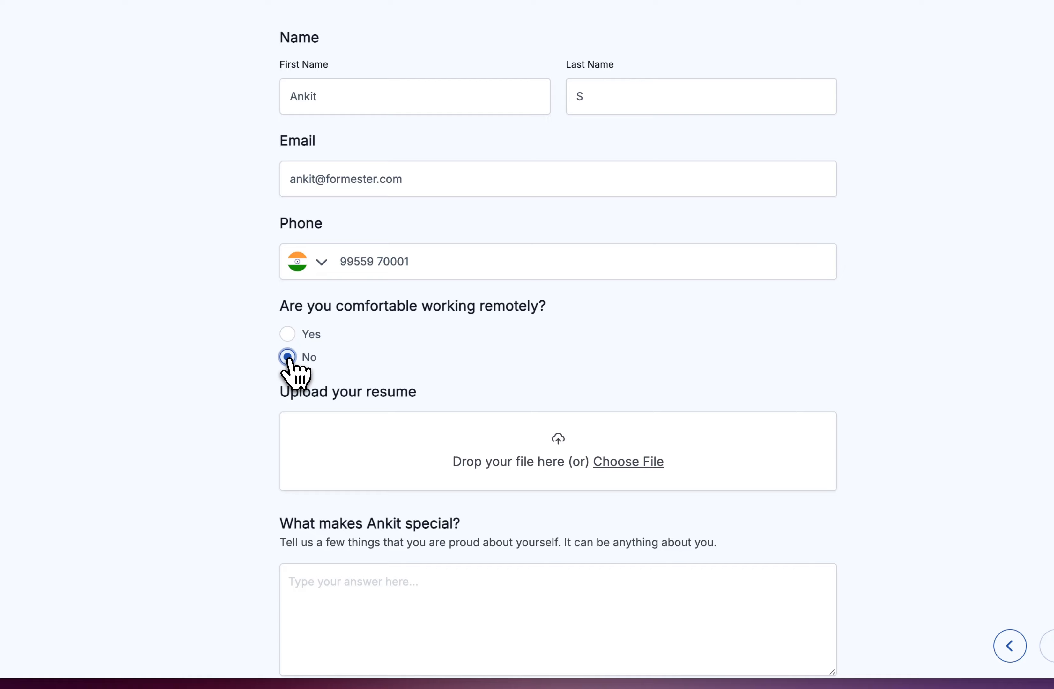
left_click(289, 337)
key("Return")
left_click(655, 228)
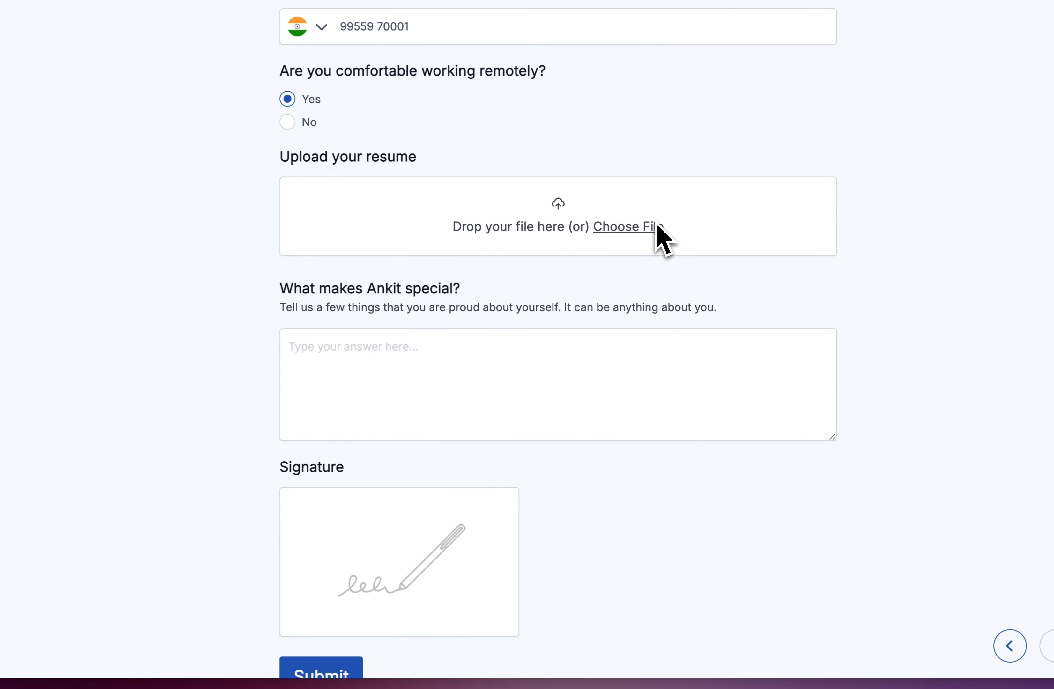
- Attach Downloads/Resume1.pdf, answer 'Formester' to the special-qualities question, and draw a signature
left_click(304, 237)
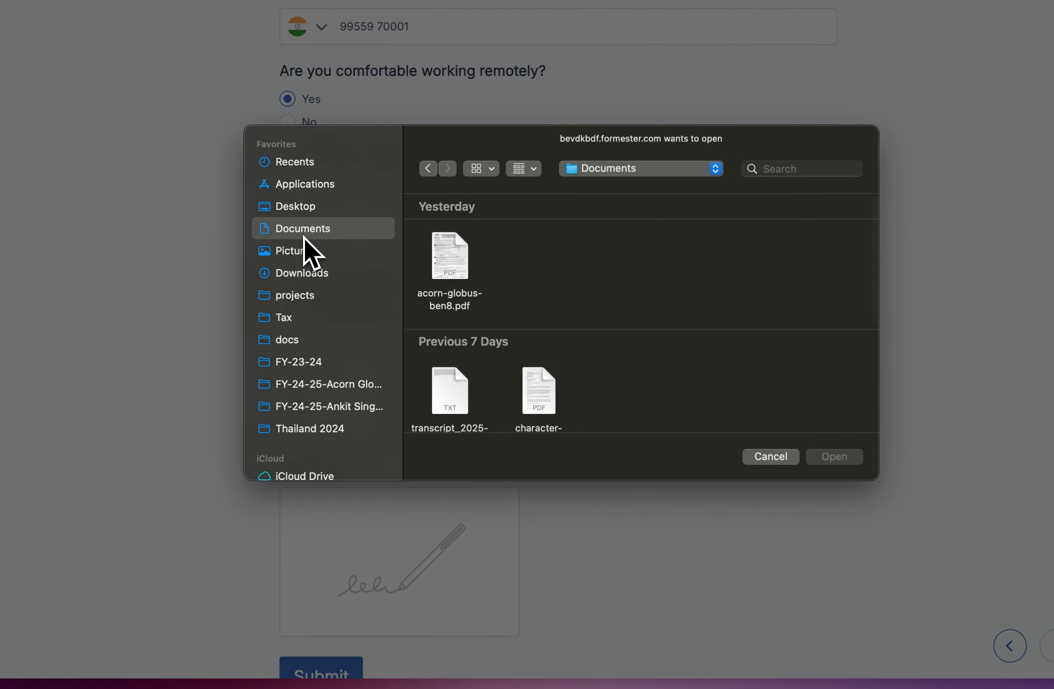
left_click(343, 277)
double_click(536, 275)
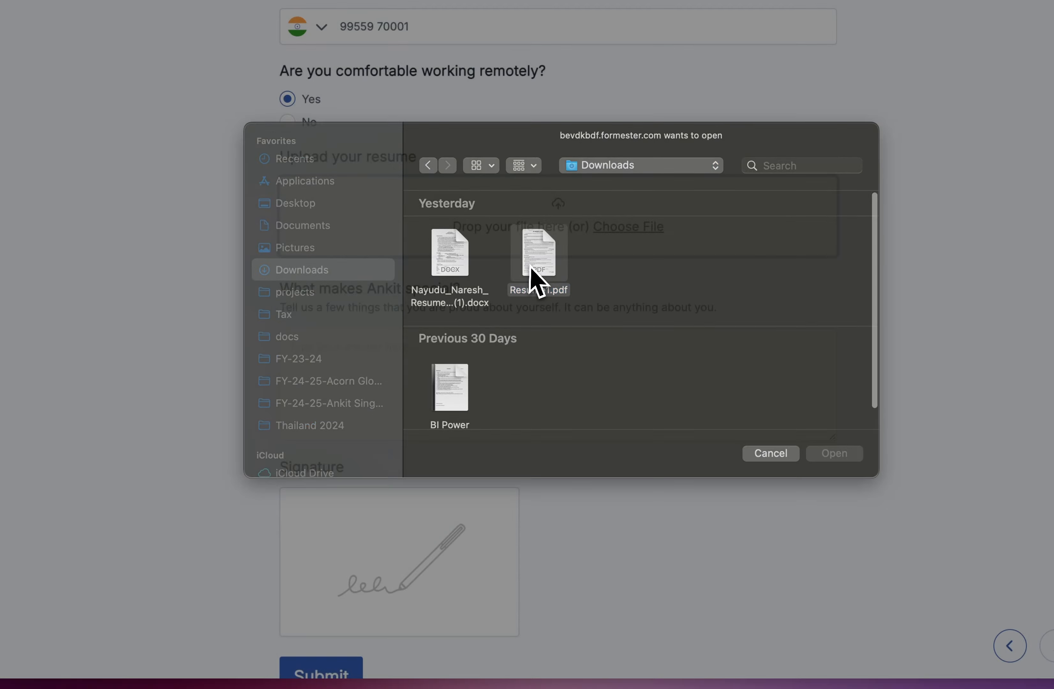
scroll(493, 403, "down", 3)
left_click(479, 372)
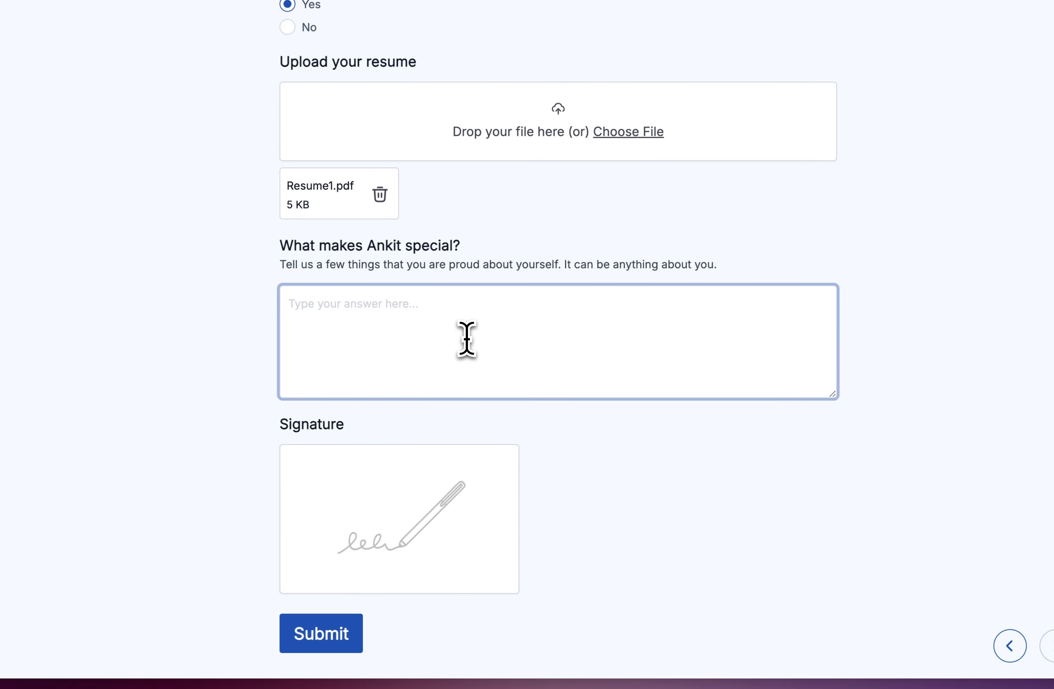
type("Formester")
left_click_drag(331, 534, 466, 492)
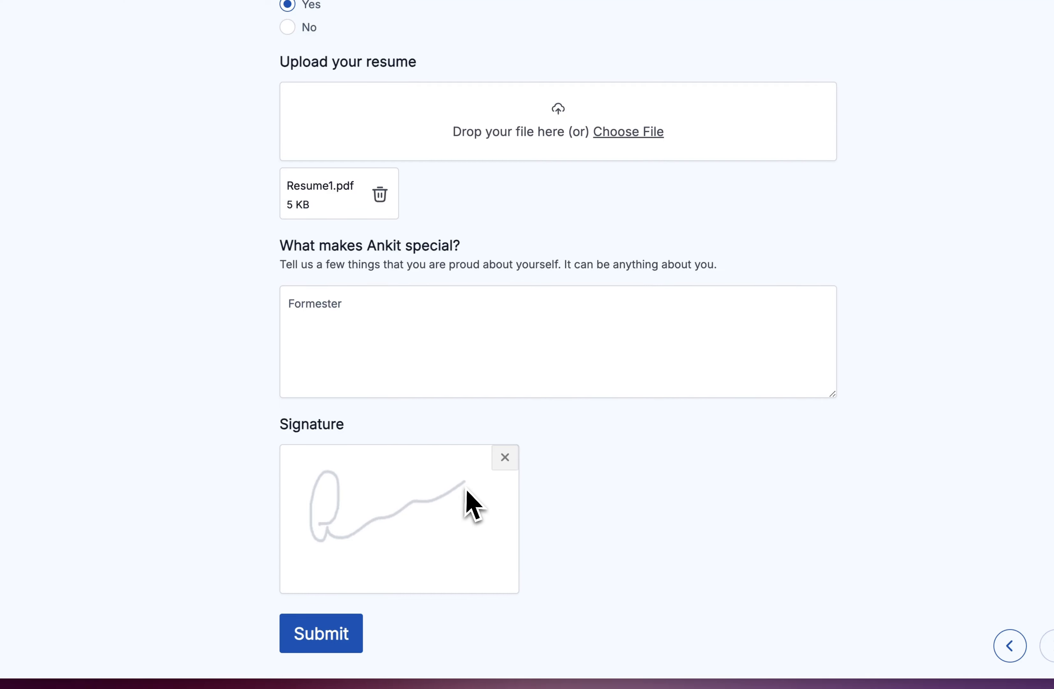
- Submit, append '+1' to the rejected duplicate e-mail address, and resubmit the application
left_click(343, 636)
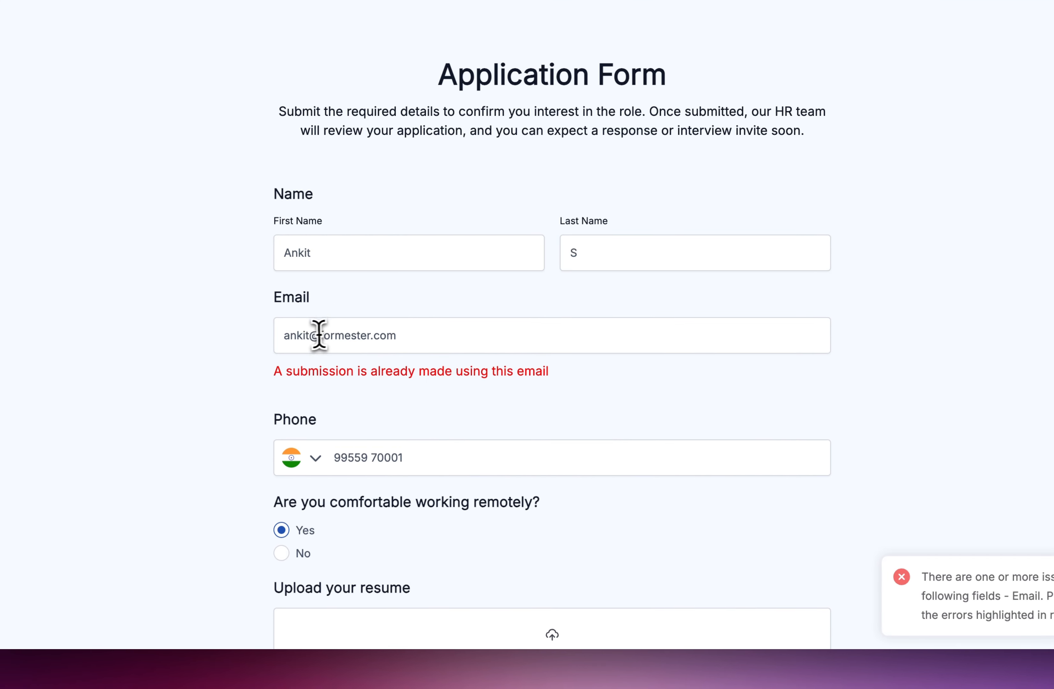
left_click(319, 335)
type("+112")
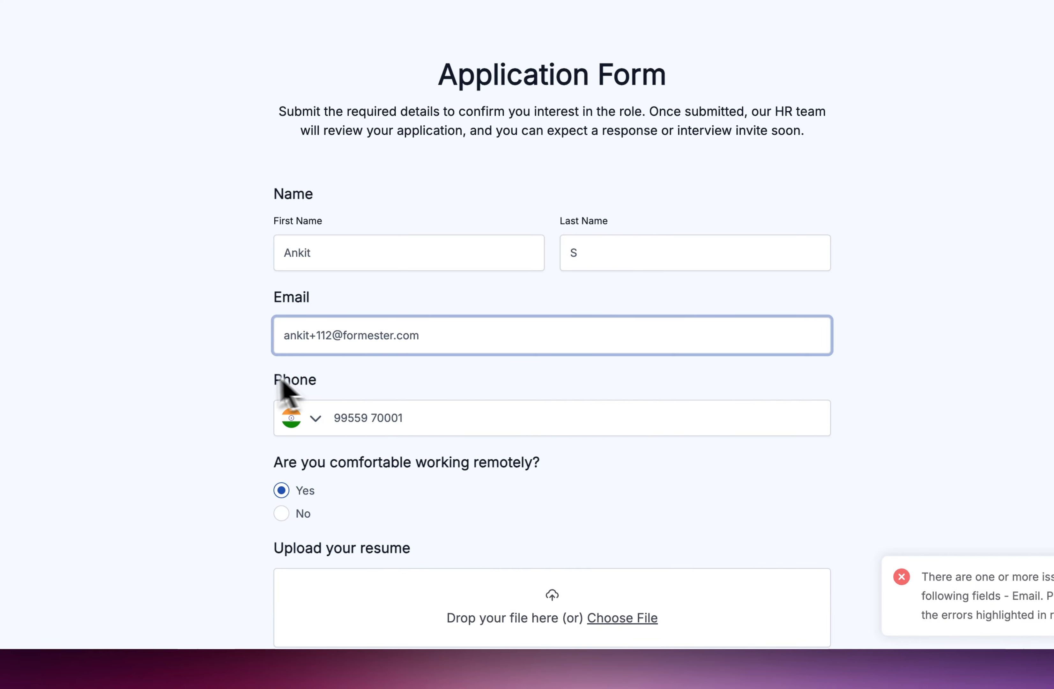
scroll(287, 394, "down", 10)
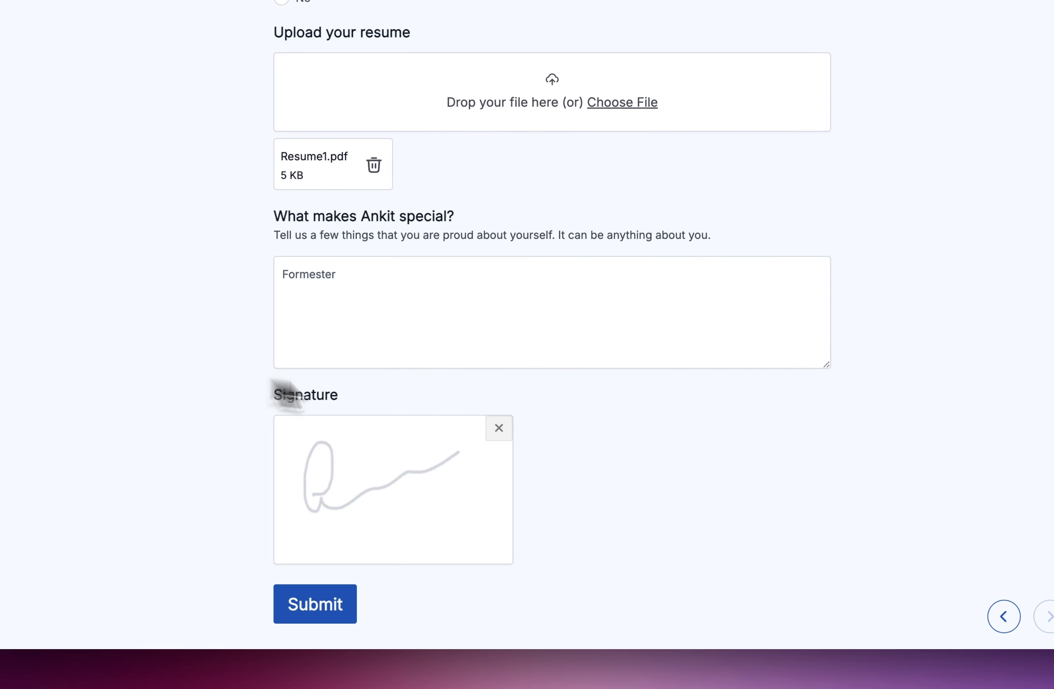
left_click(250, 605)
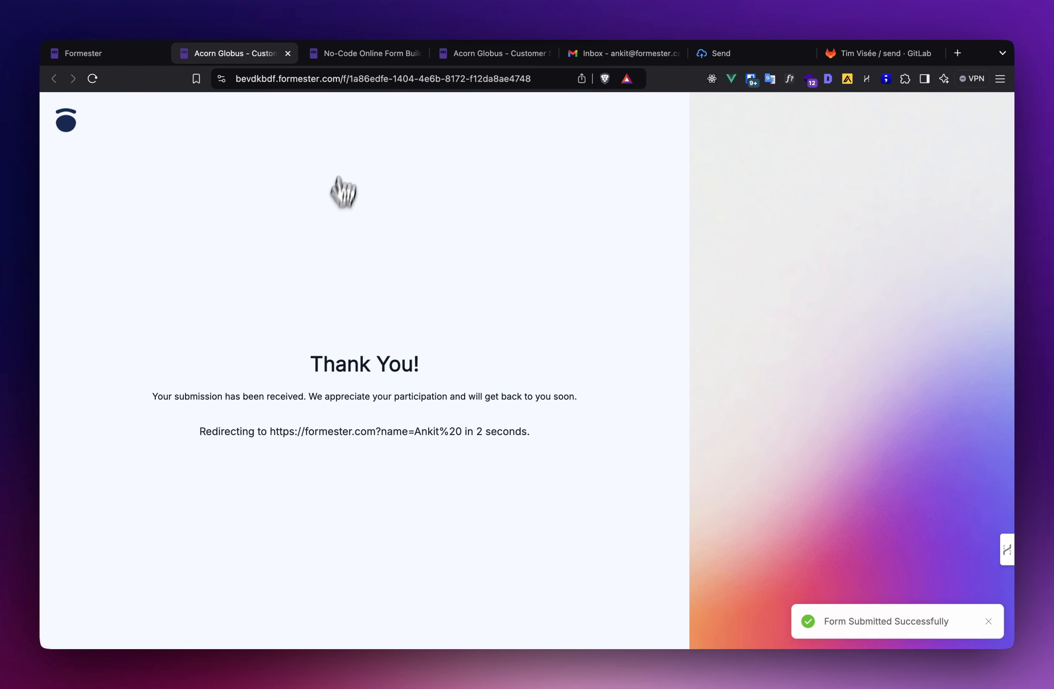
- Check submission #1 in Results: Resume1.pdf attached, signature present, 51 seconds taken
left_click(130, 56)
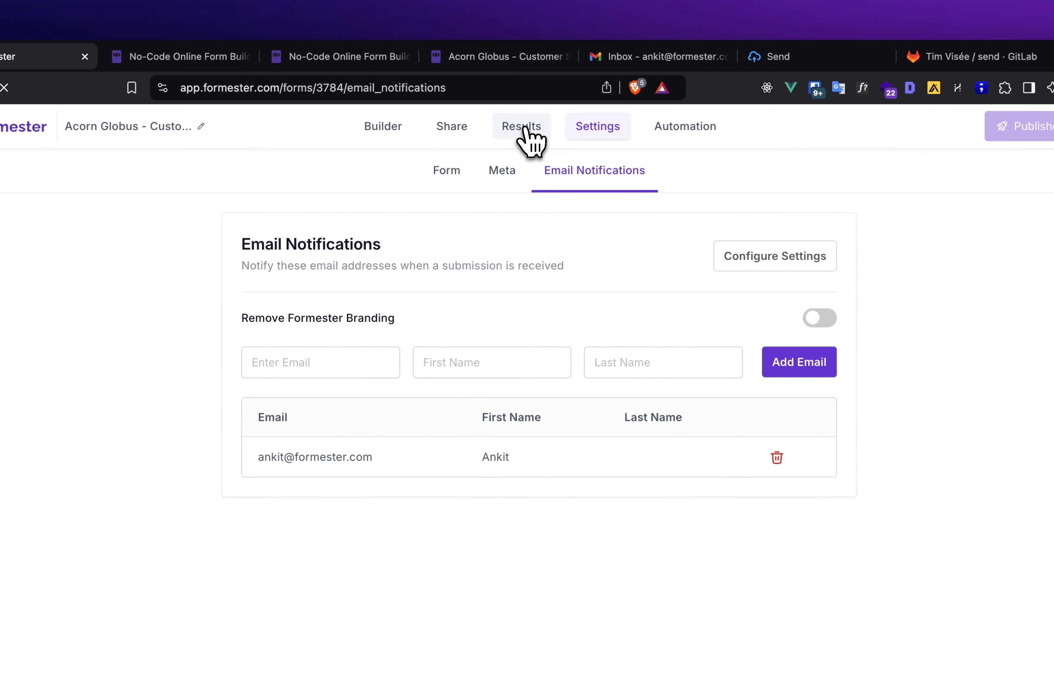
left_click(528, 143)
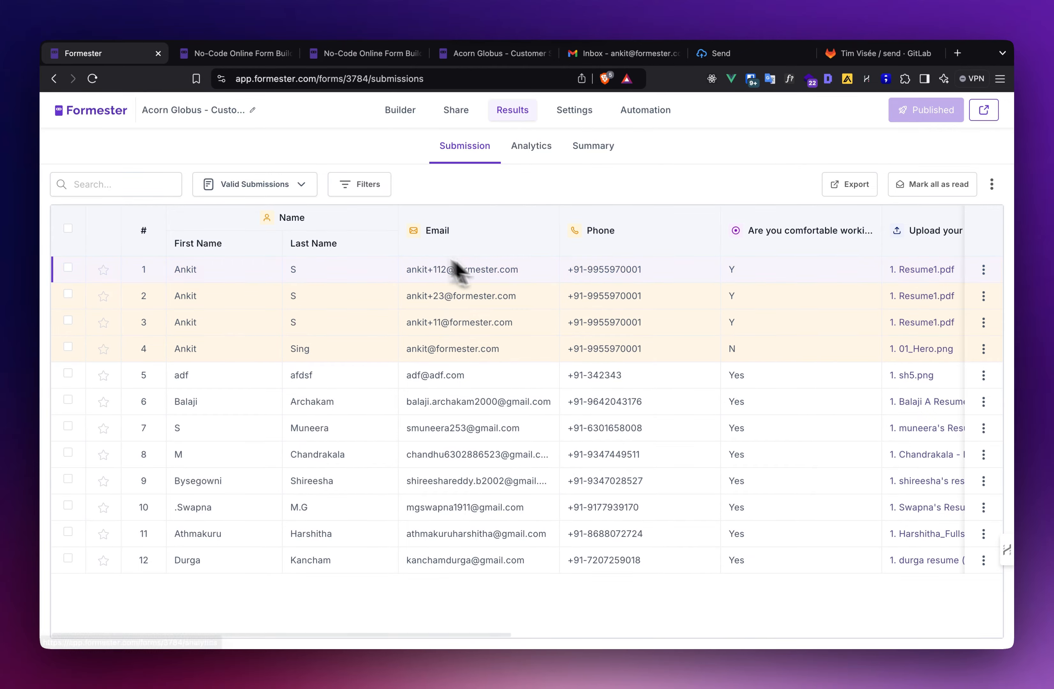
scroll(523, 278, "right", 10)
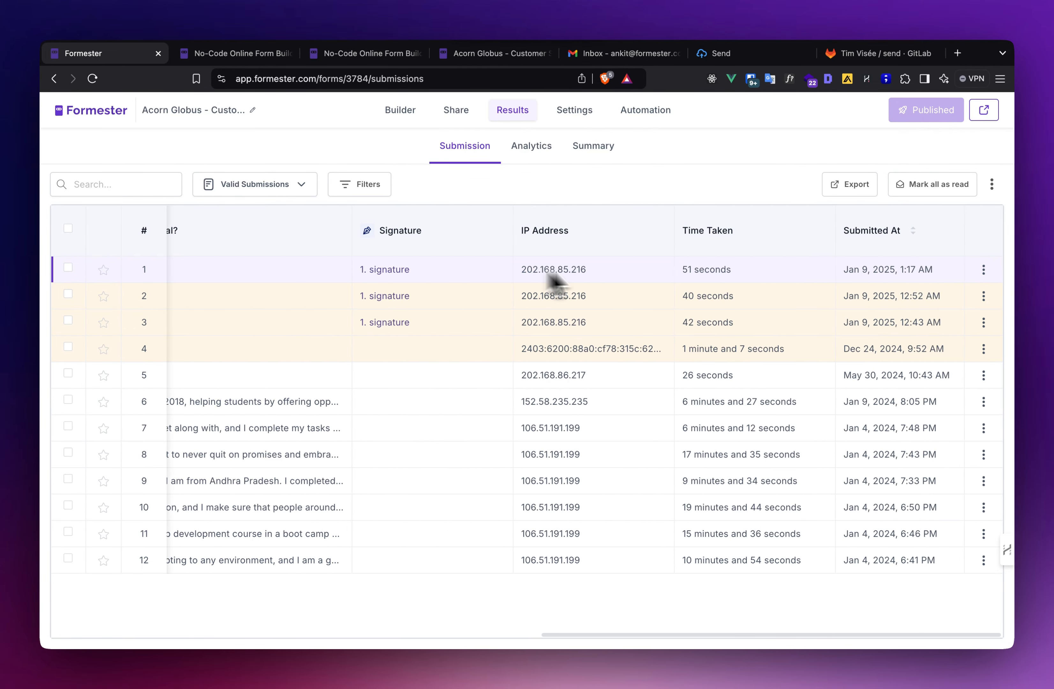
left_click(692, 270)
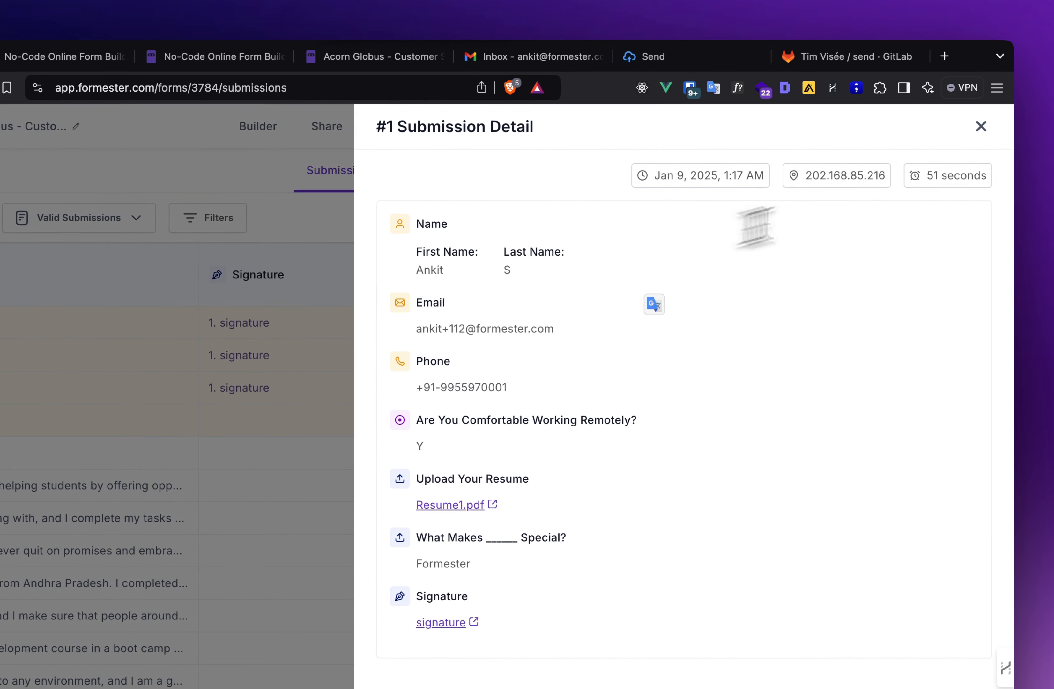
left_click(981, 126)
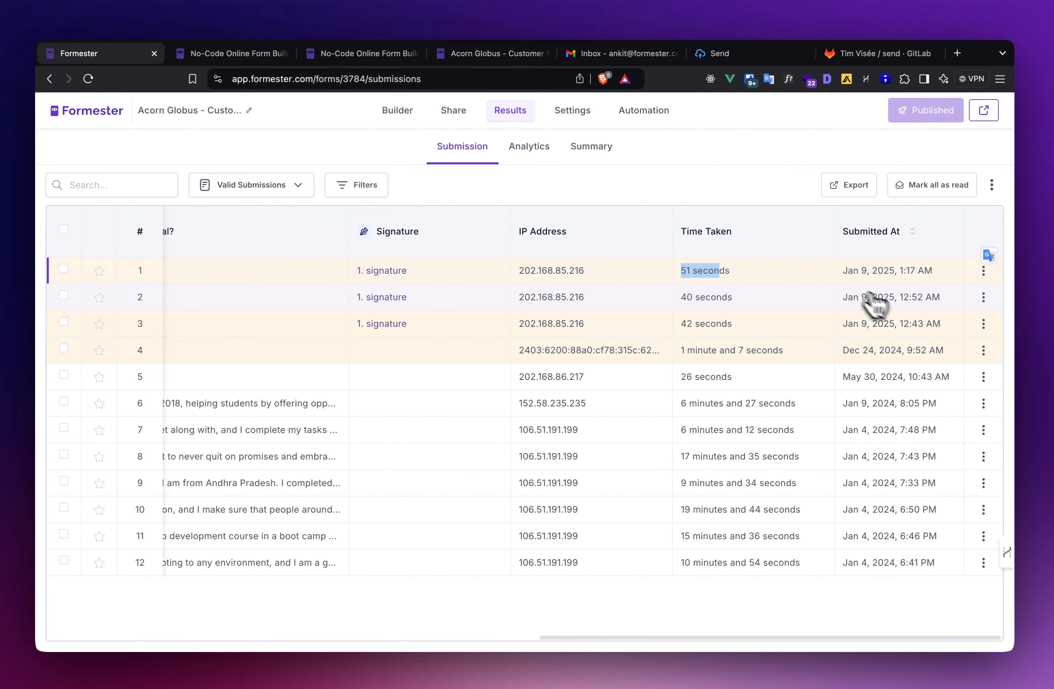
scroll(790, 287, "left", 15)
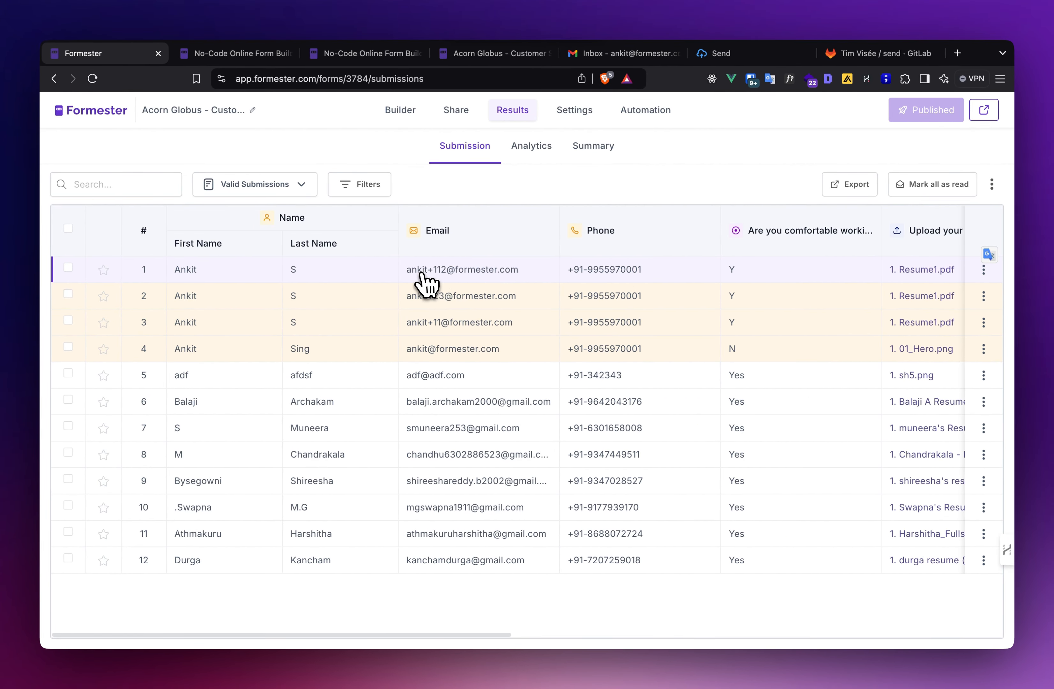
- Open the no-reply 'New submission on your form' email in Gmail and scroll through the applicant's answers
left_click(644, 54)
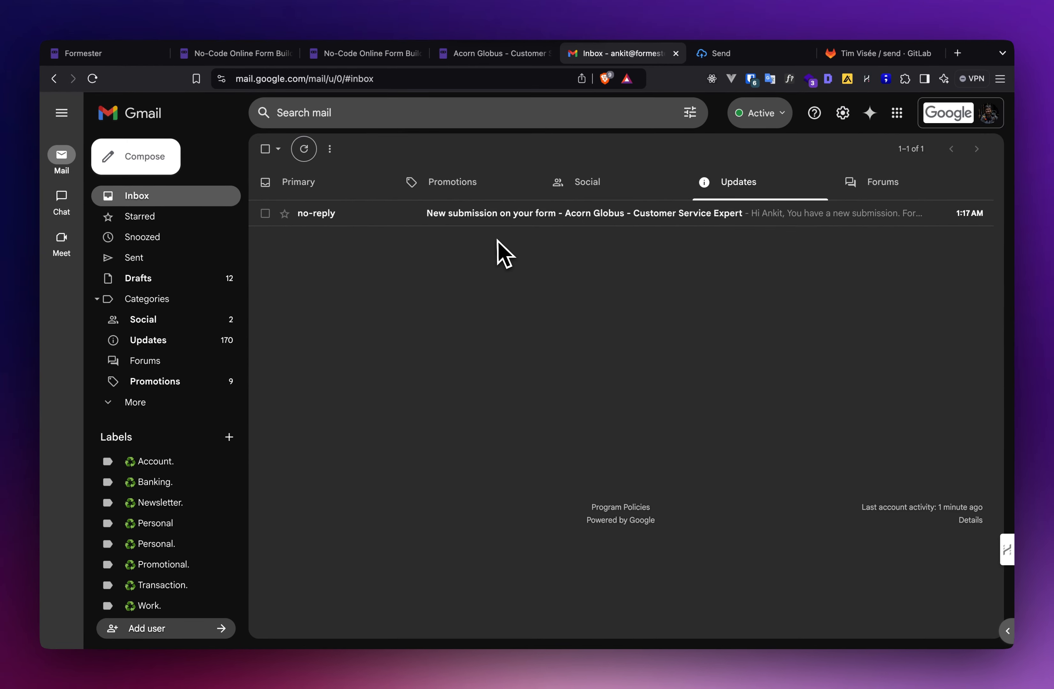
left_click(520, 219)
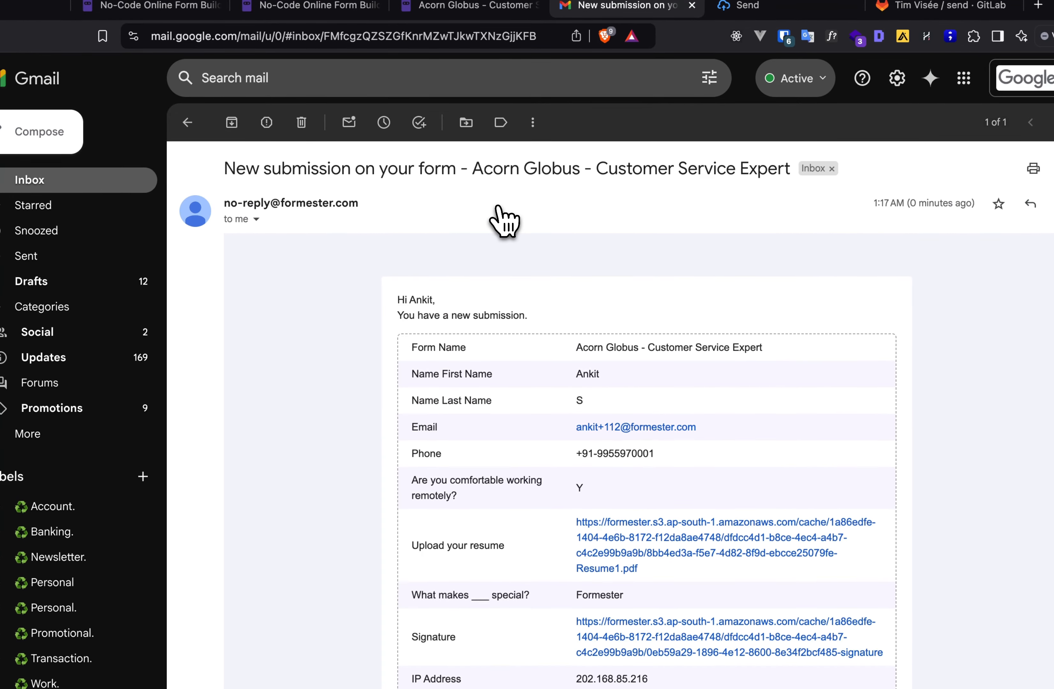
scroll(616, 377, "down", 5)
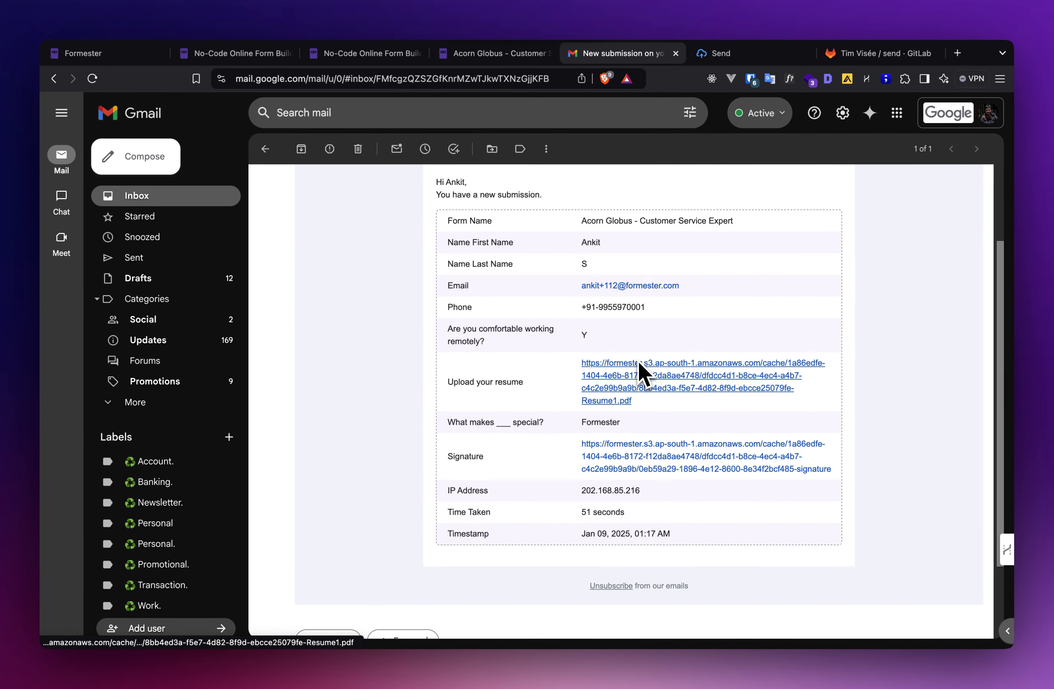
scroll(640, 364, "up", 3)
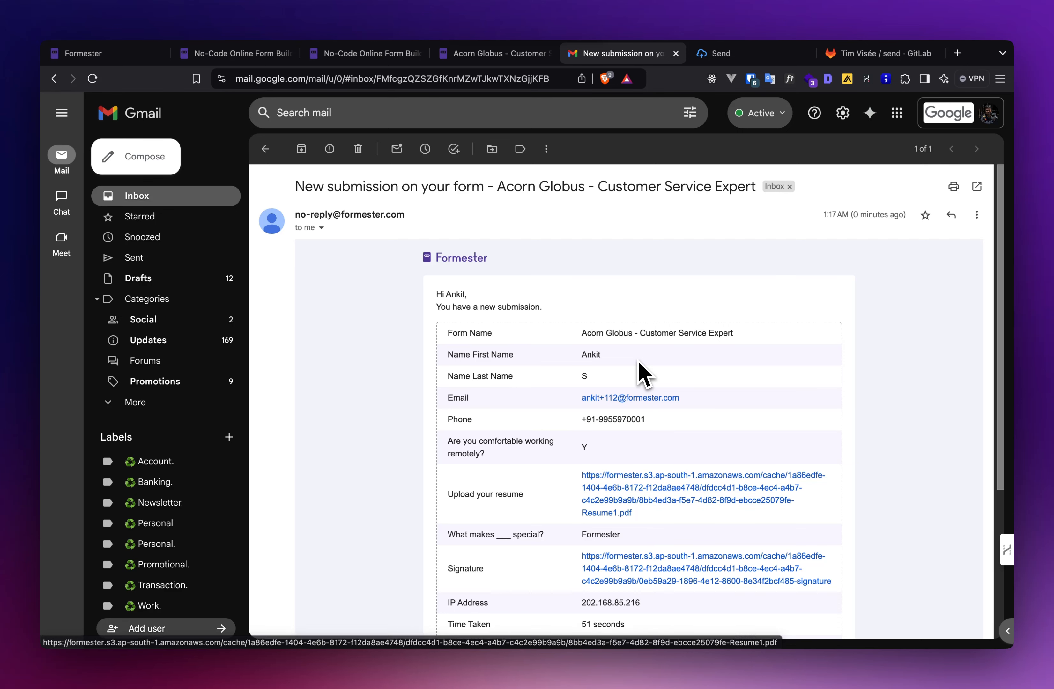